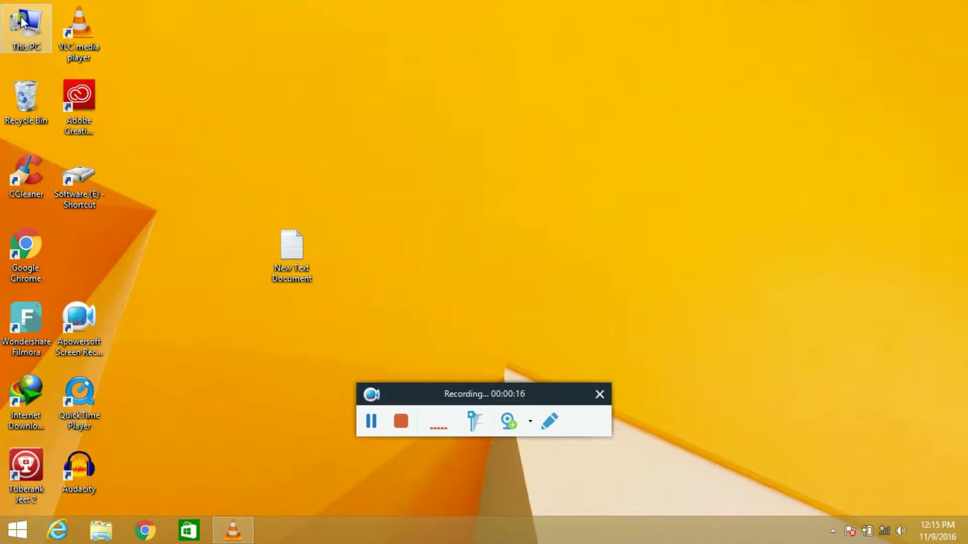
# - Open the Windows folder on Local Disk (C:)
pyautogui.doubleClick(25, 21)
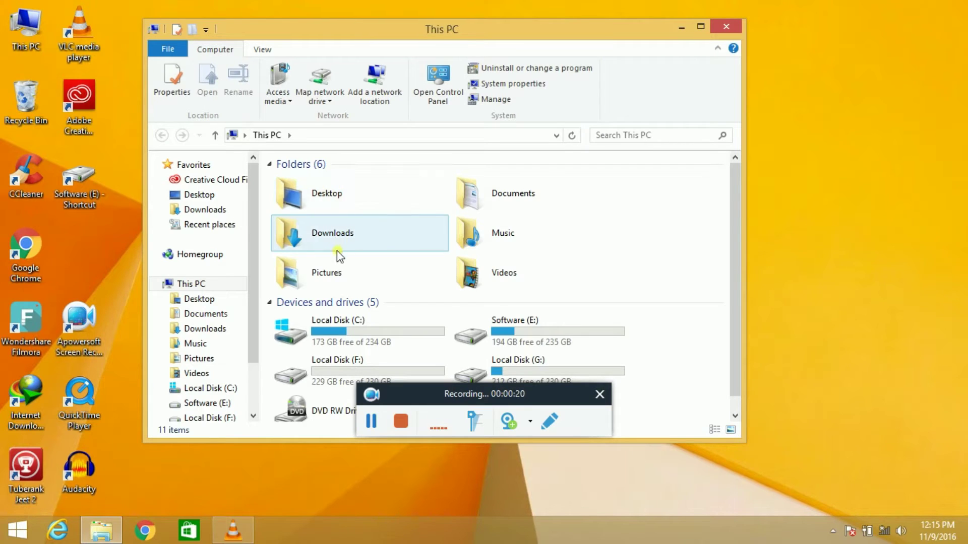
pyautogui.doubleClick(411, 330)
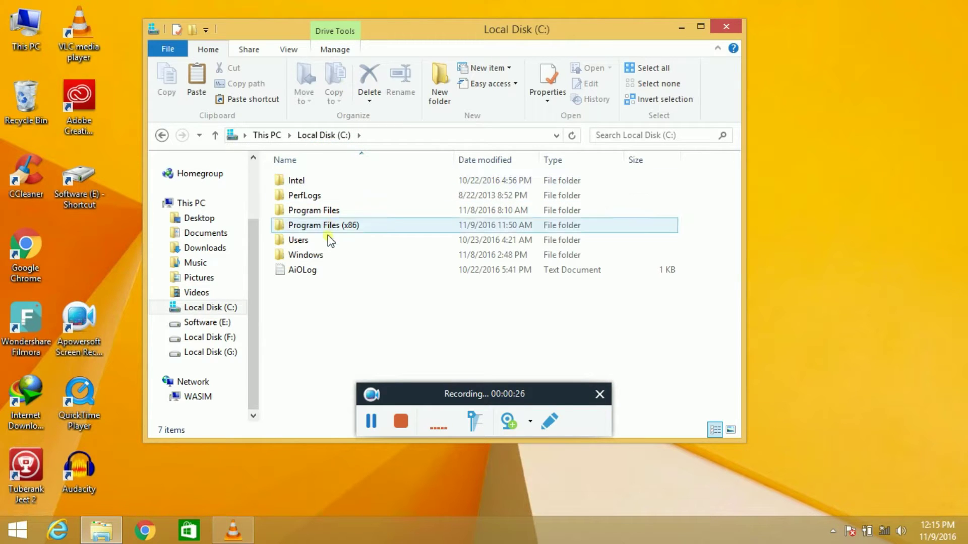
pyautogui.doubleClick(326, 252)
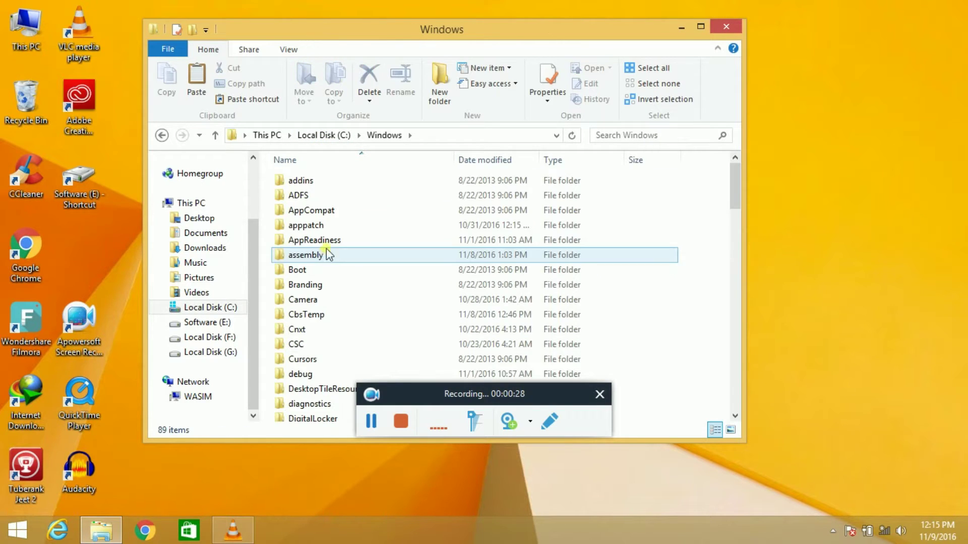
# - Find the System32 folder inside the Windows folder and open it
pyautogui.click(418, 256)
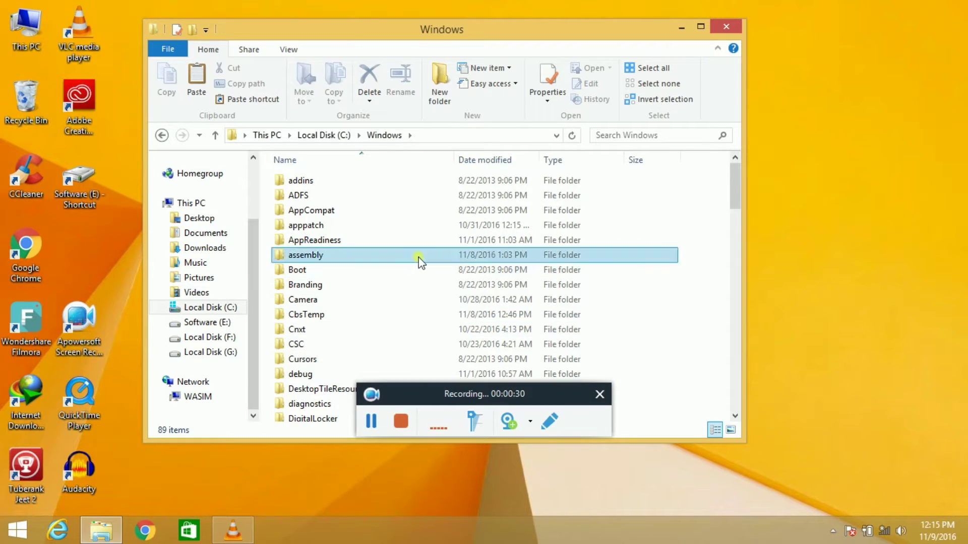
pyautogui.press('s')
pyautogui.press('s')
pyautogui.press('s')
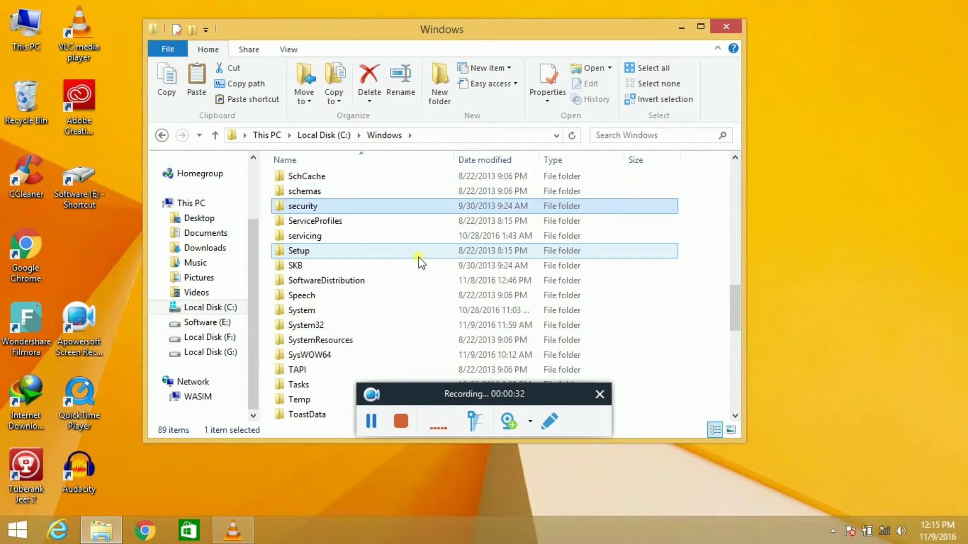
pyautogui.press('s')
pyautogui.press('s')
pyautogui.press('s')
pyautogui.press('s')
pyautogui.press('s')
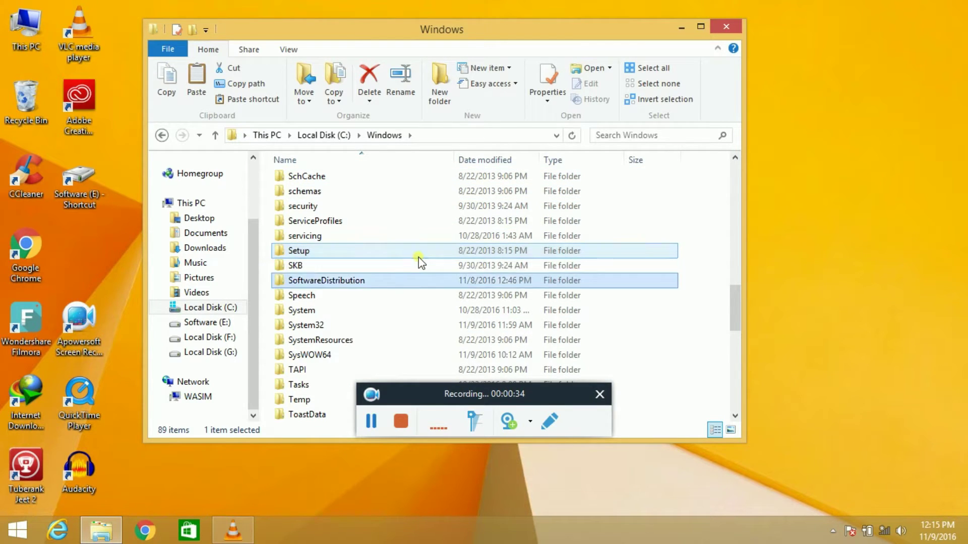
pyautogui.press('s')
pyautogui.press('s')
pyautogui.press('s')
pyautogui.press('Return')
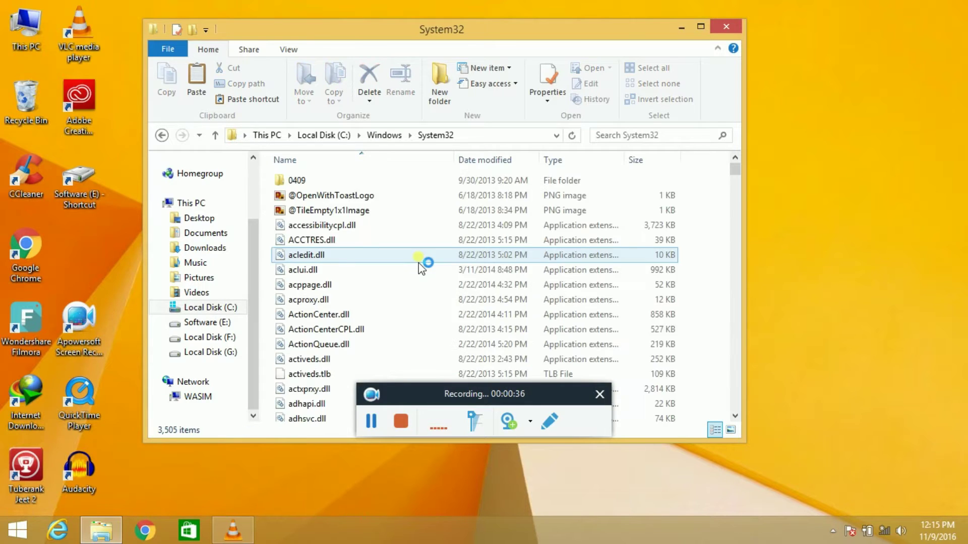
# - Open the drivers folder in System32 and go into its etc subfolder
pyautogui.click(382, 287)
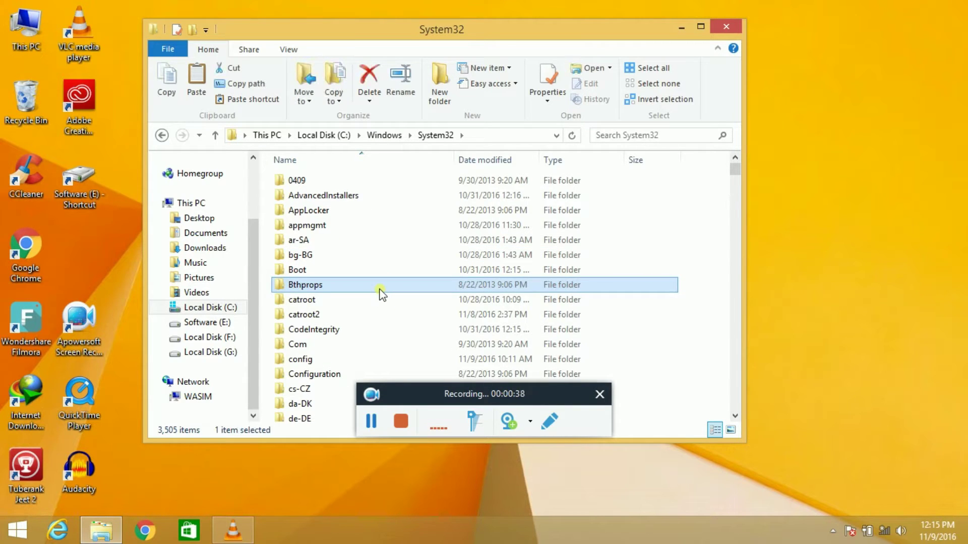
pyautogui.press('d')
pyautogui.press('d')
pyautogui.press('d')
pyautogui.press('d')
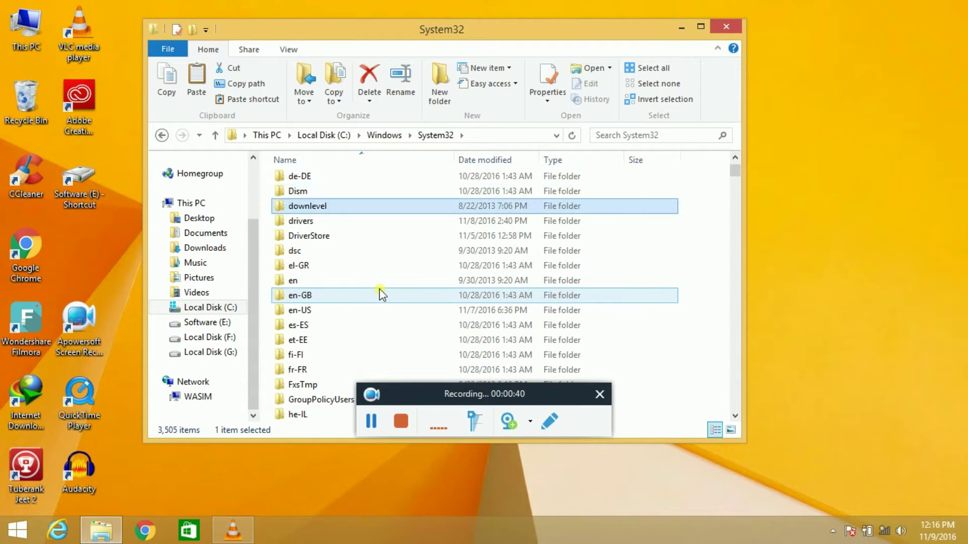
pyautogui.press('d')
pyautogui.press('Return')
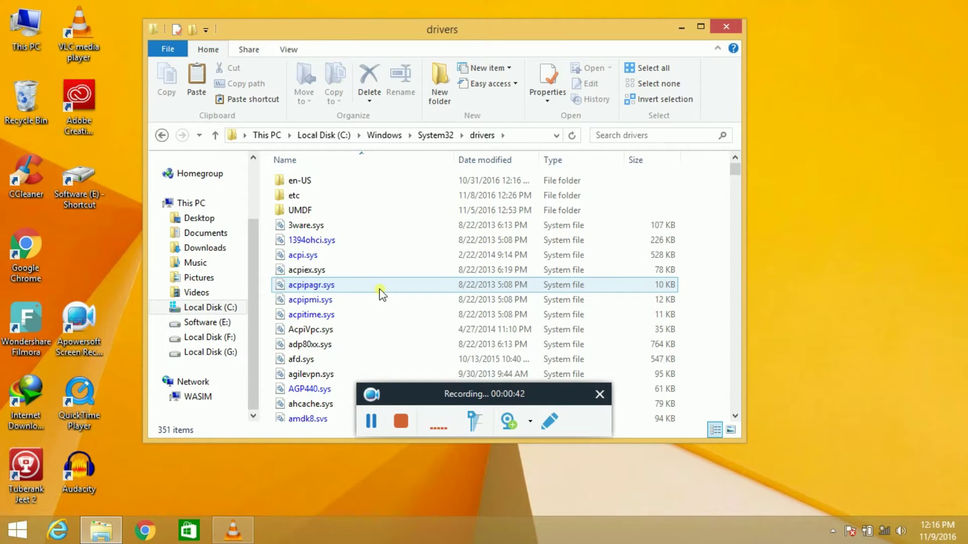
pyautogui.doubleClick(308, 195)
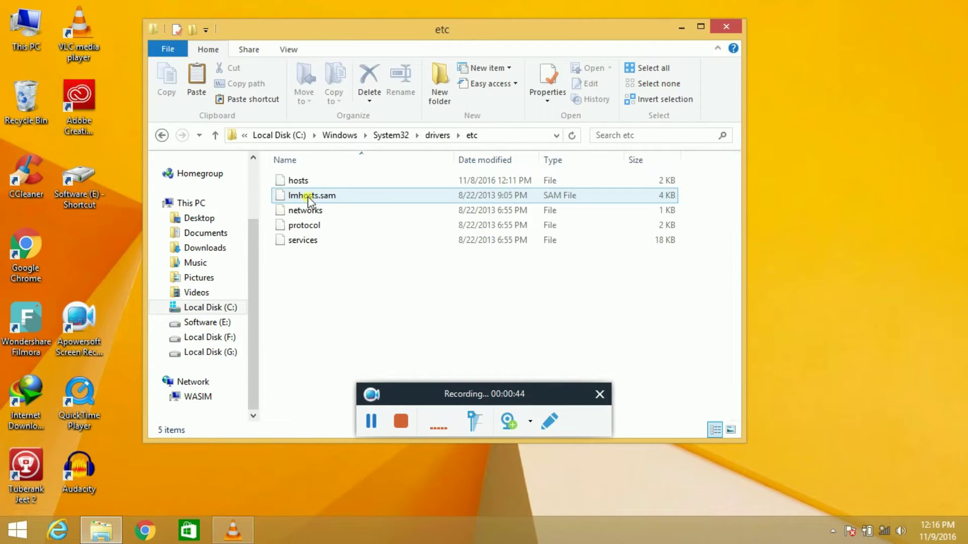
# - Open the hosts file from the etc folder in Notepad
pyautogui.click(303, 181)
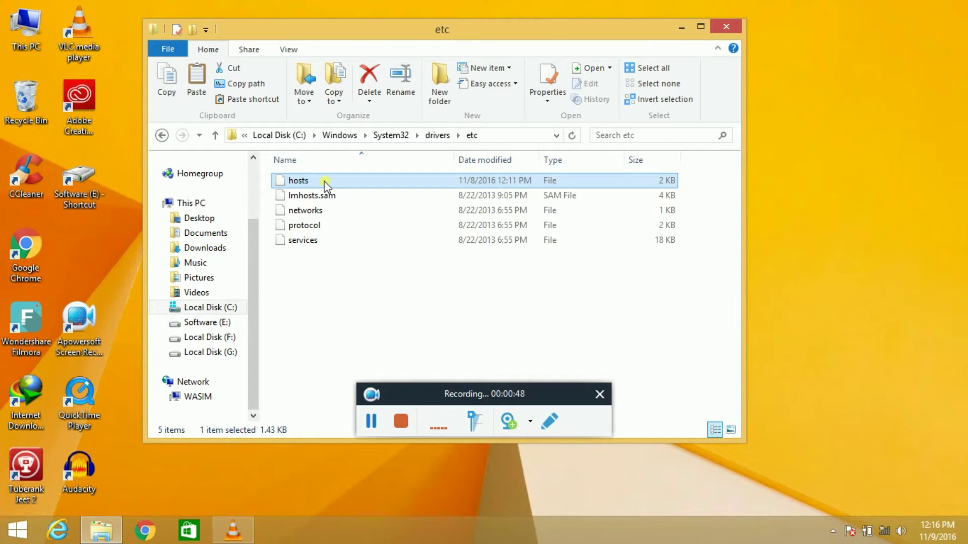
pyautogui.rightClick(325, 182)
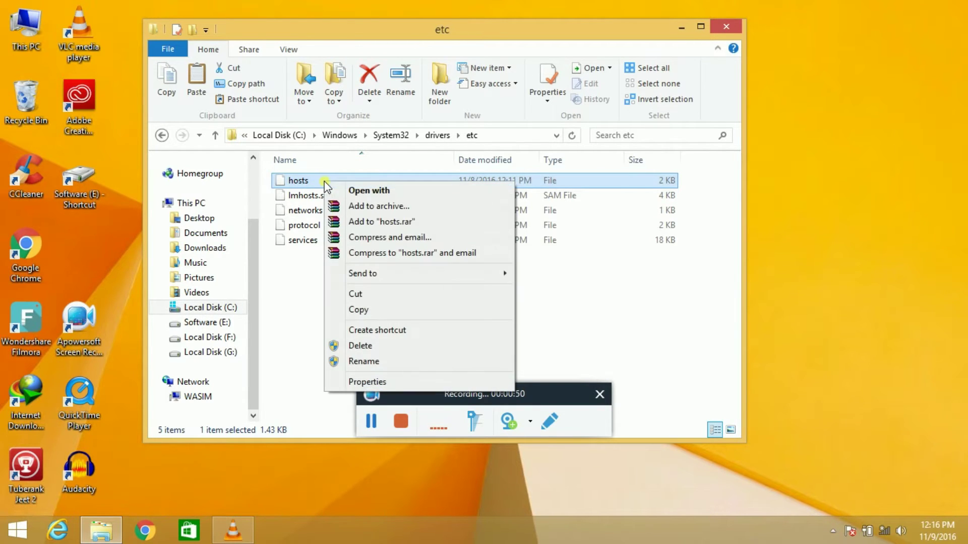
pyautogui.click(352, 191)
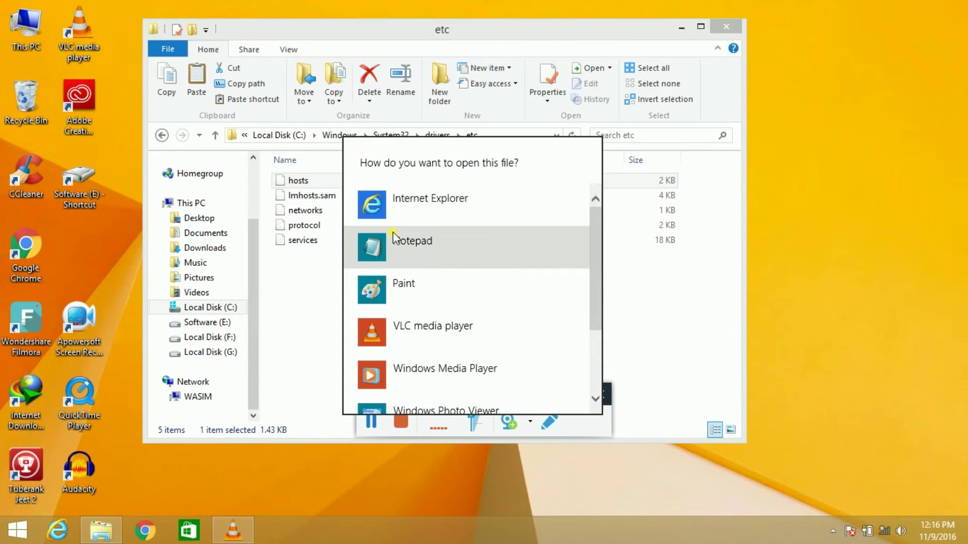
pyautogui.click(401, 241)
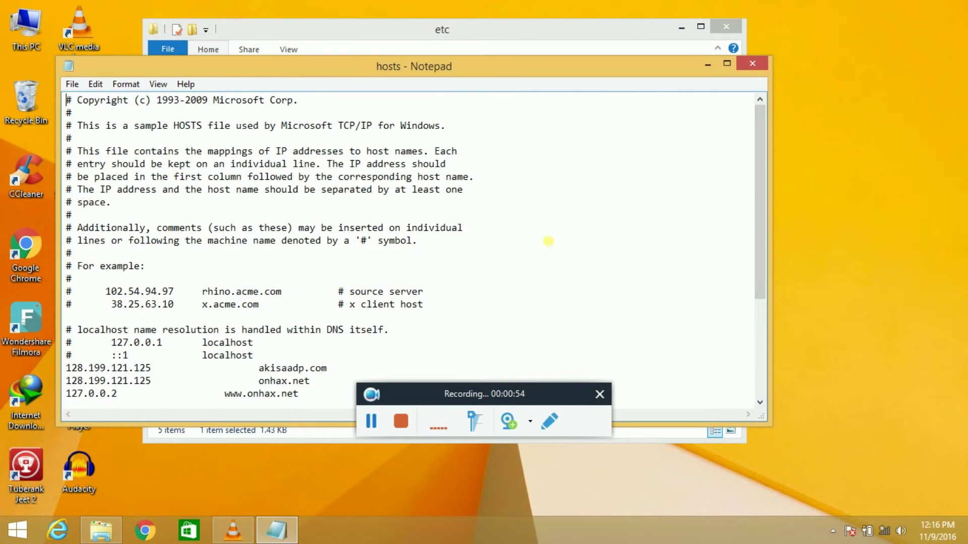
# - Add a blank line and the test lines "ghfghfghhfgg" and "nnnvn" at the end of the hosts file
pyautogui.moveTo(761, 183); pyautogui.dragTo(763, 295)
pyautogui.click(265, 409)
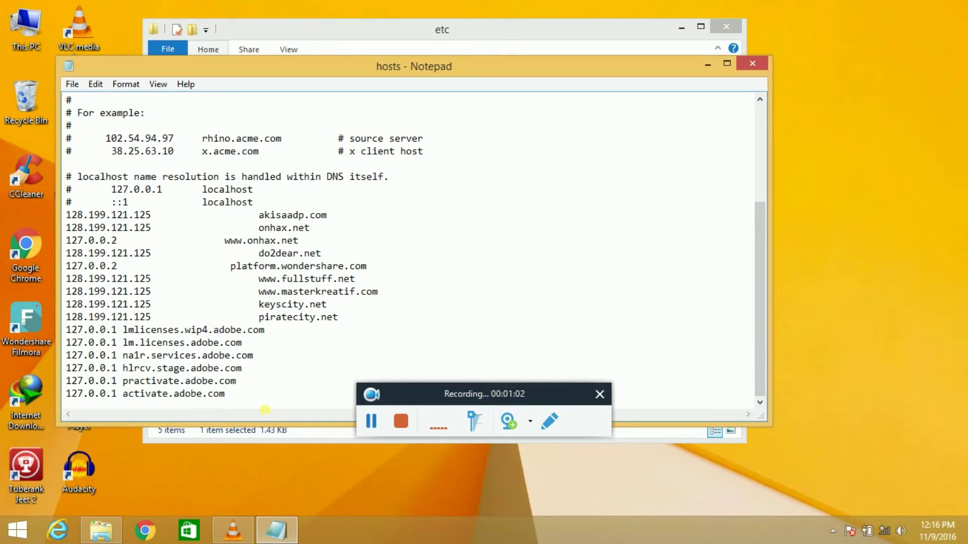
pyautogui.press('Return')
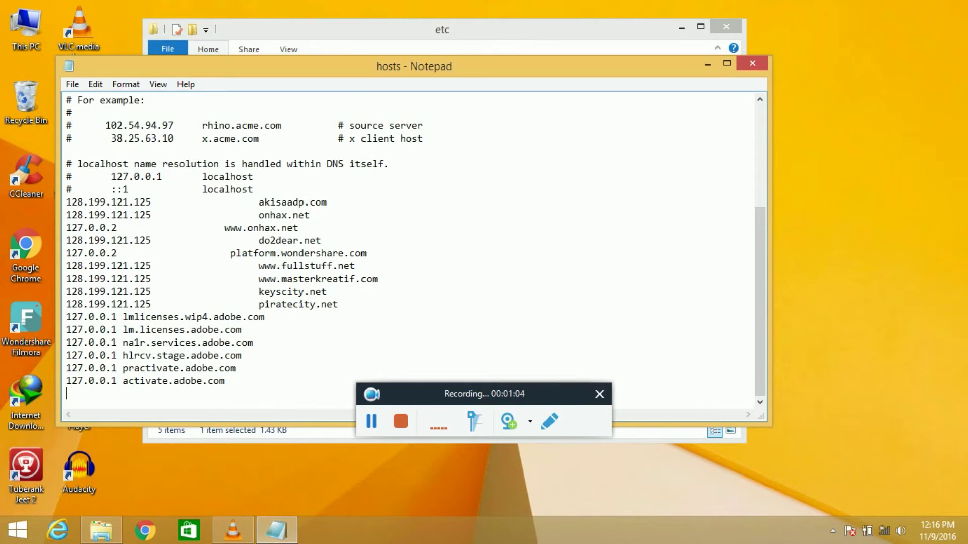
pyautogui.press('Return')
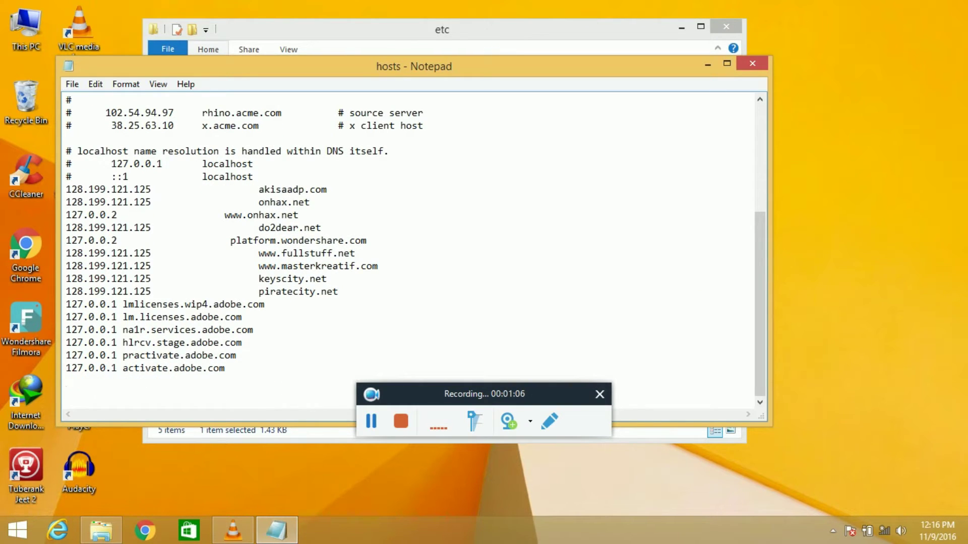
pyautogui.write('ghfghfghhfgg')
pyautogui.press('Return')
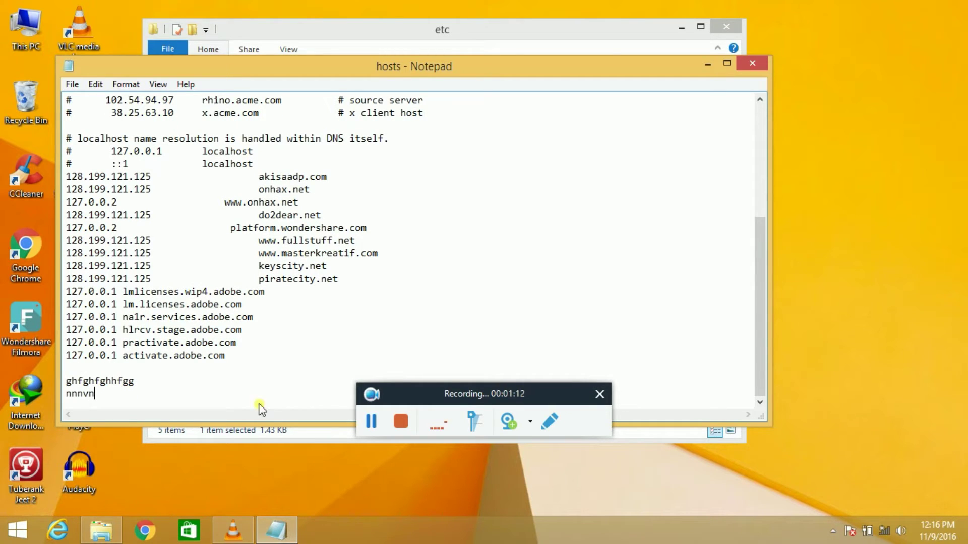
pyautogui.write('nnnvn')
# - Try to save the edited file over the original hosts in the etc folder, using the All Files type and ANSI encoding
pyautogui.hotkey('ctrl', 's')
pyautogui.scroll(-2, 96, 302)
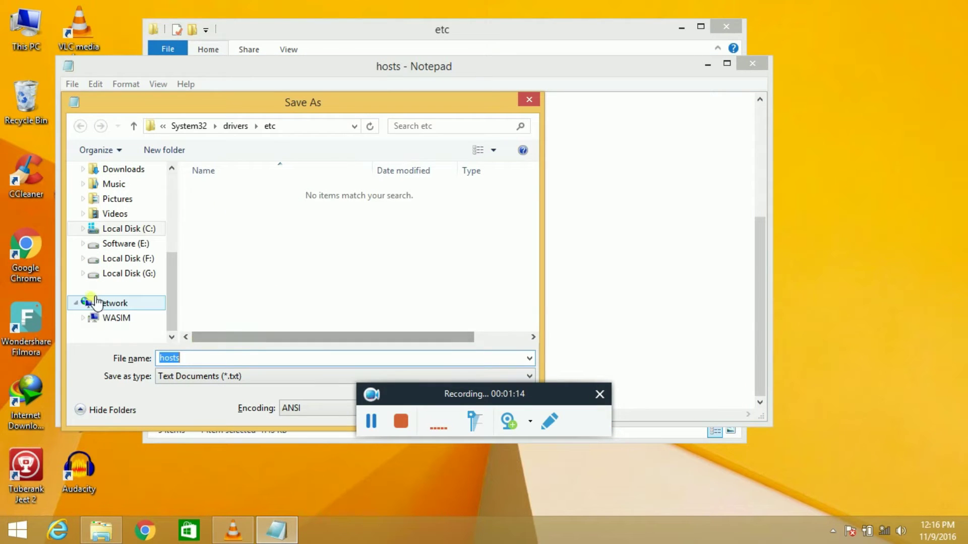
pyautogui.click(181, 380)
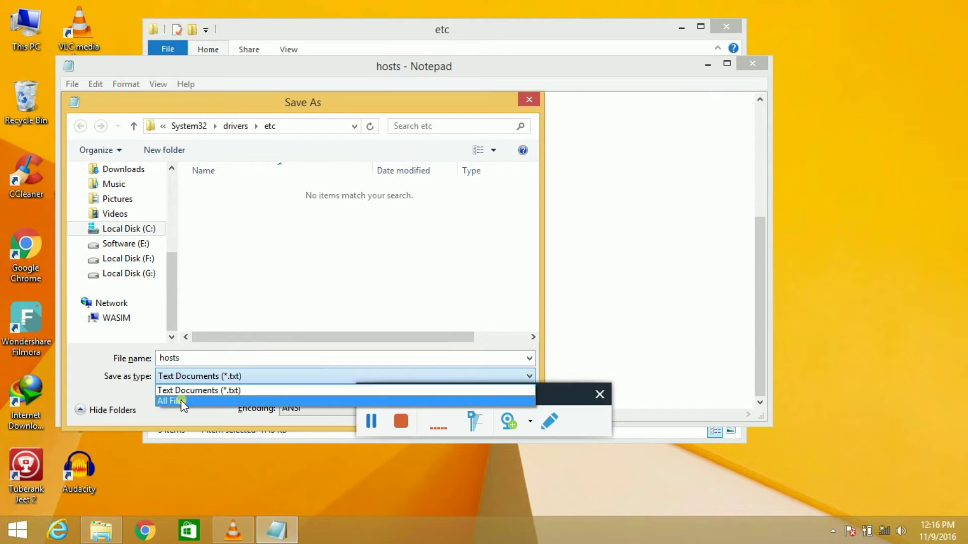
pyautogui.click(183, 399)
pyautogui.click(201, 195)
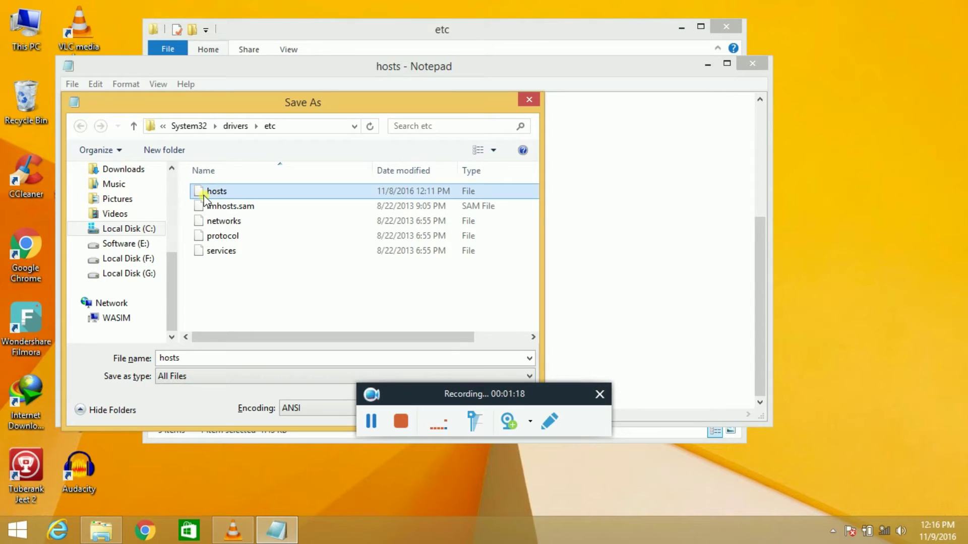
pyautogui.click(472, 394)
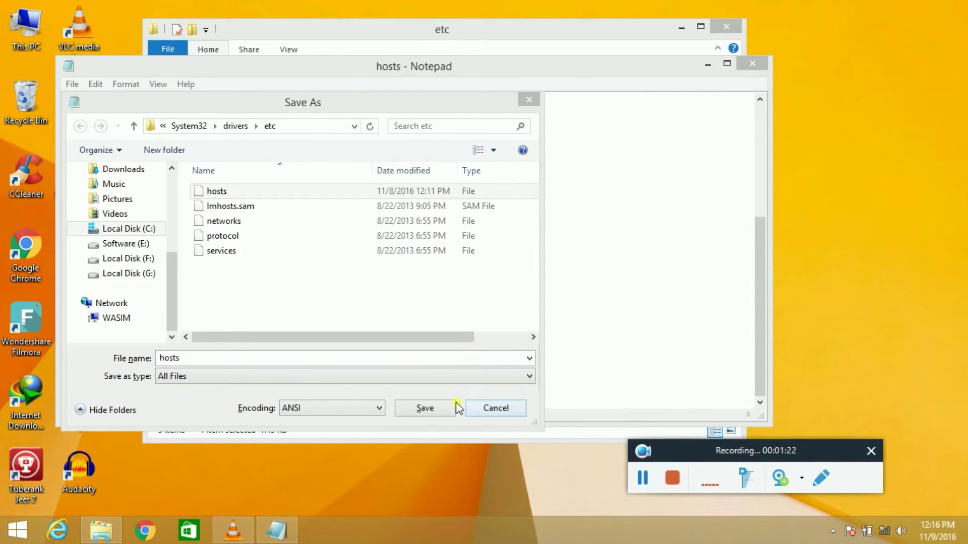
pyautogui.click(247, 192)
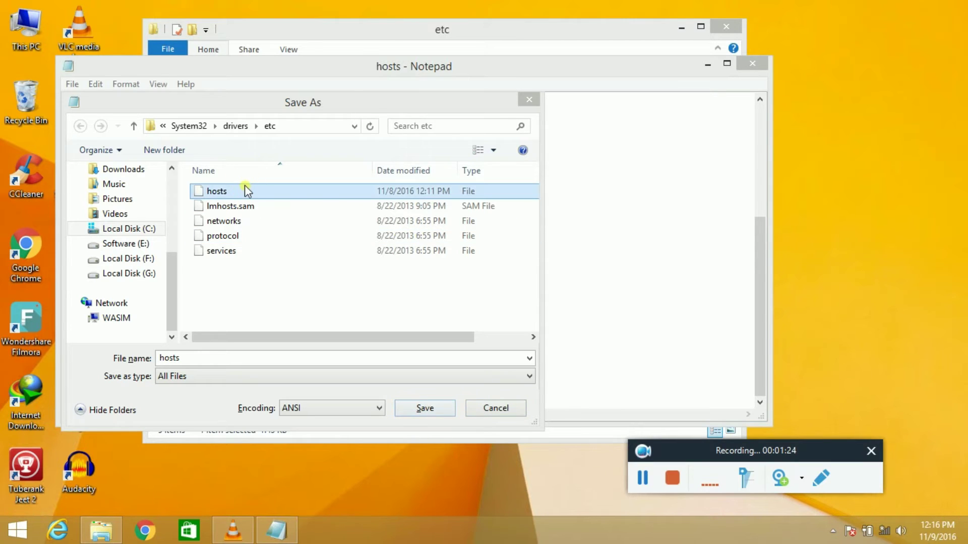
pyautogui.click(442, 403)
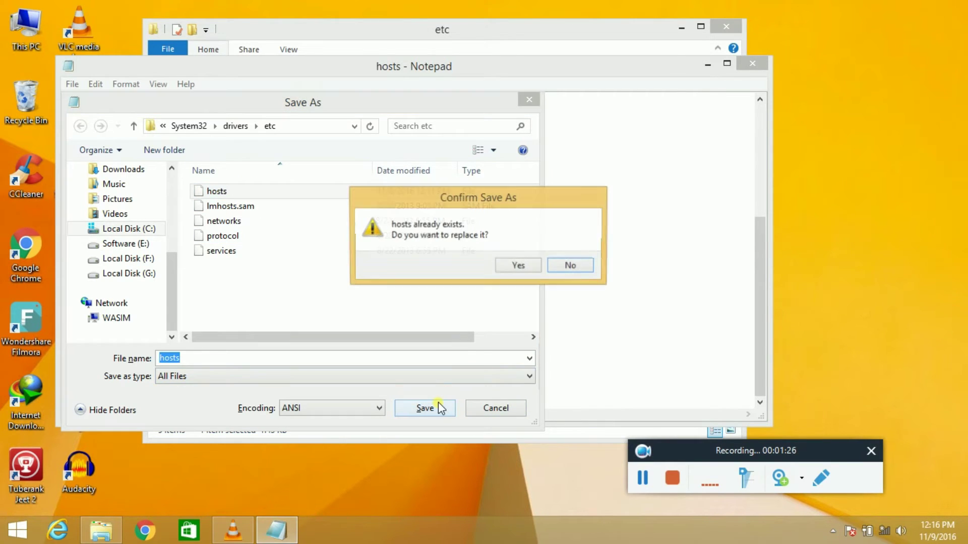
pyautogui.click(516, 266)
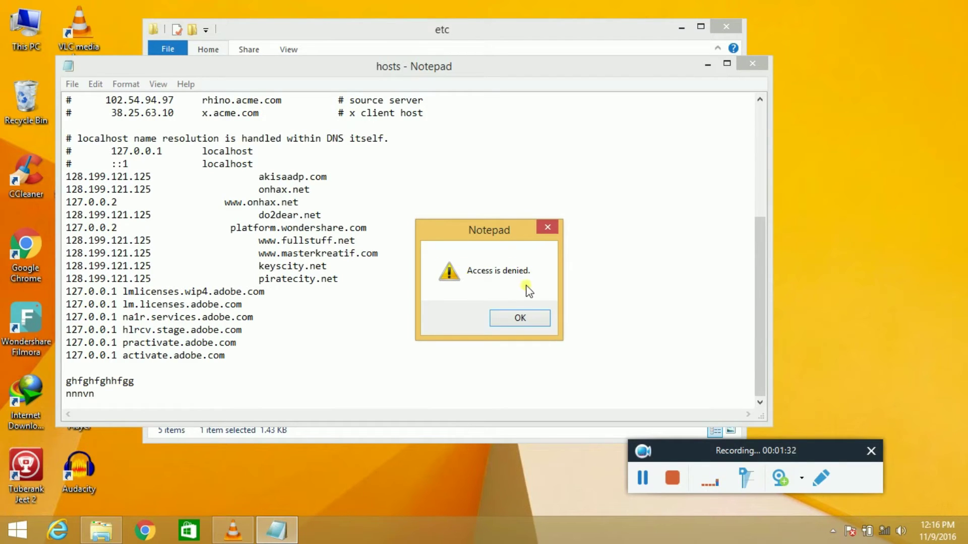
pyautogui.click(512, 319)
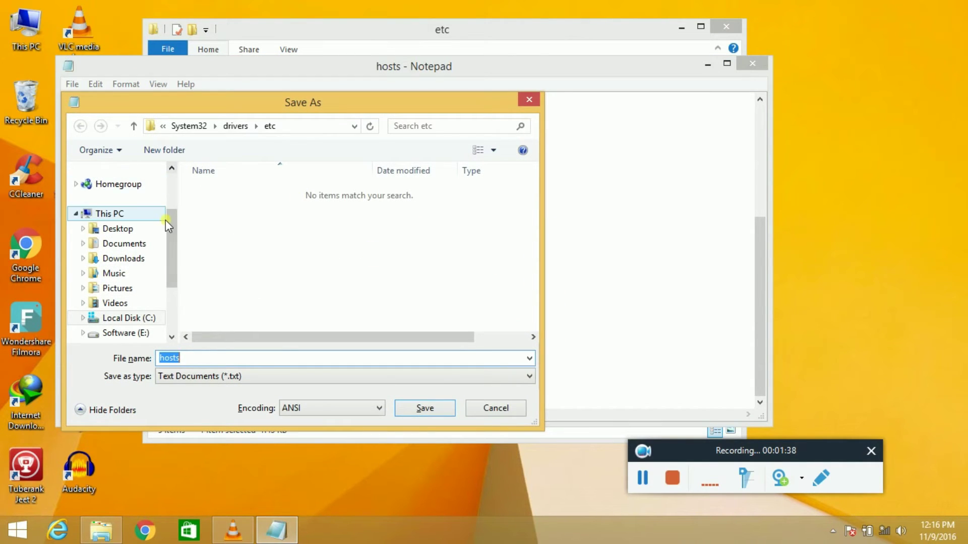
# - Save the edited file to the Desktop as a text document named hosts
pyautogui.click(145, 230)
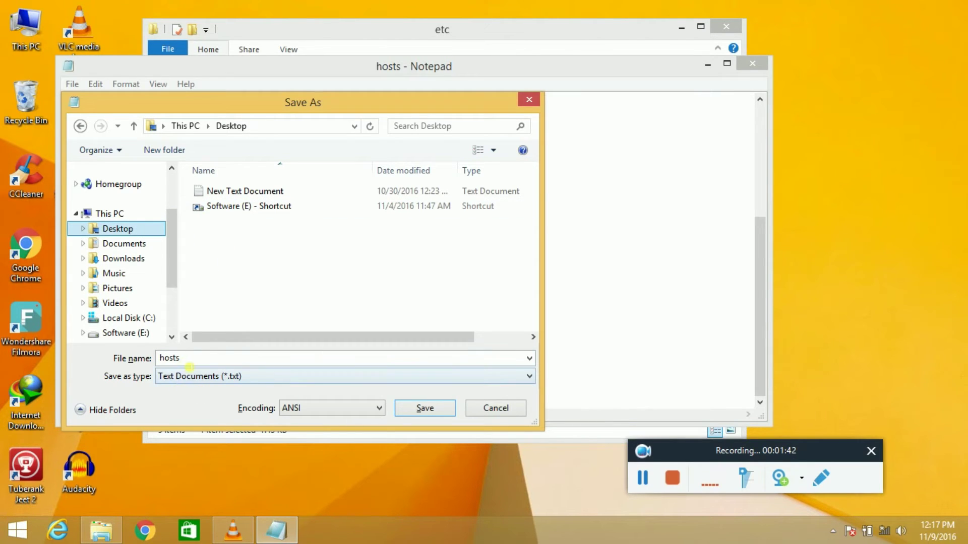
pyautogui.click(190, 364)
pyautogui.click(190, 364)
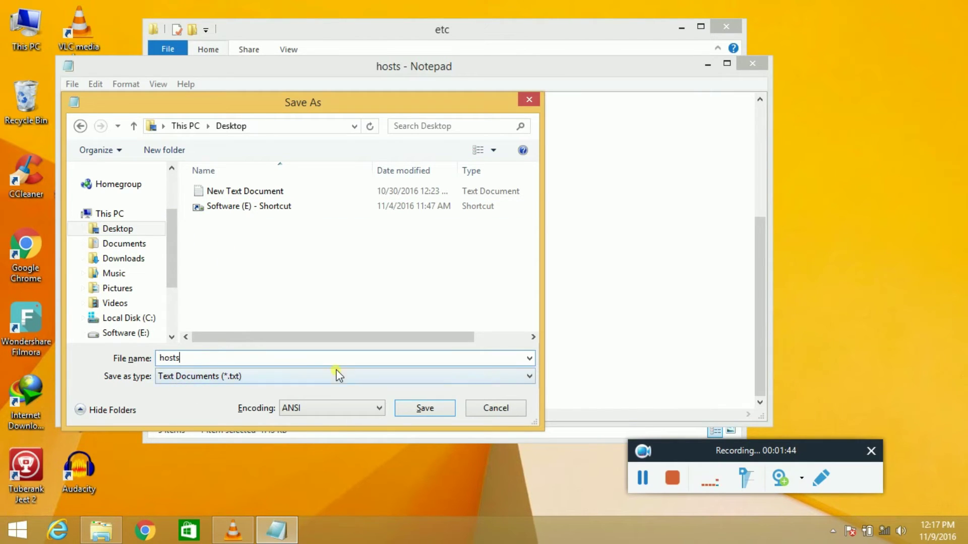
pyautogui.click(418, 410)
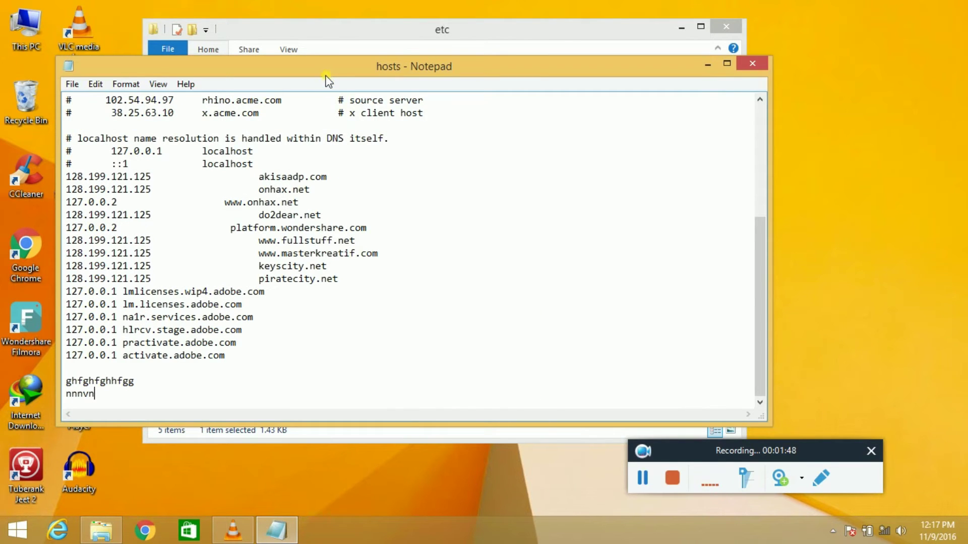
# - Move the hosts Notepad window aside to uncover the desktop icons, and close it
pyautogui.moveTo(325, 71); pyautogui.dragTo(564, 63)
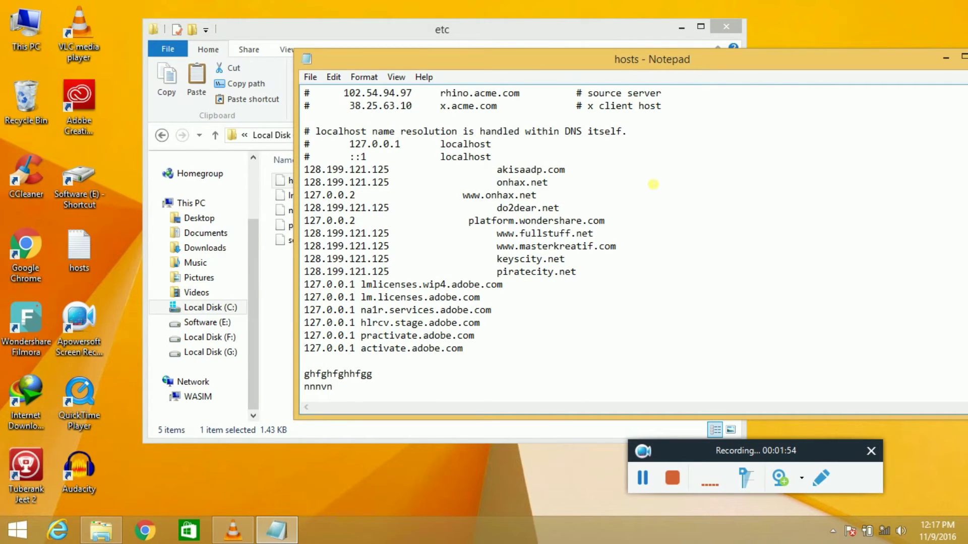
pyautogui.moveTo(909, 60); pyautogui.dragTo(814, 60)
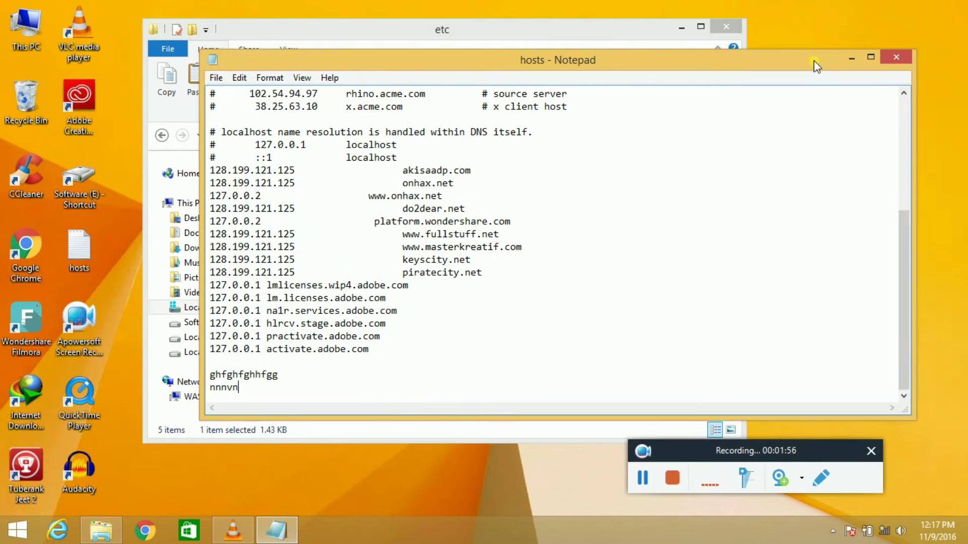
pyautogui.click(890, 60)
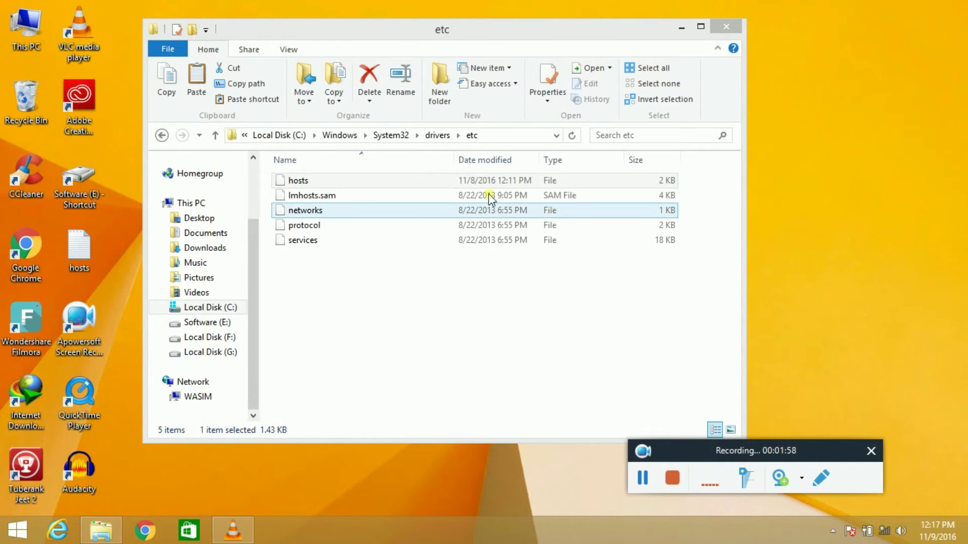
# - Reopen the original hosts file from the etc folder in Notepad
pyautogui.rightClick(476, 186)
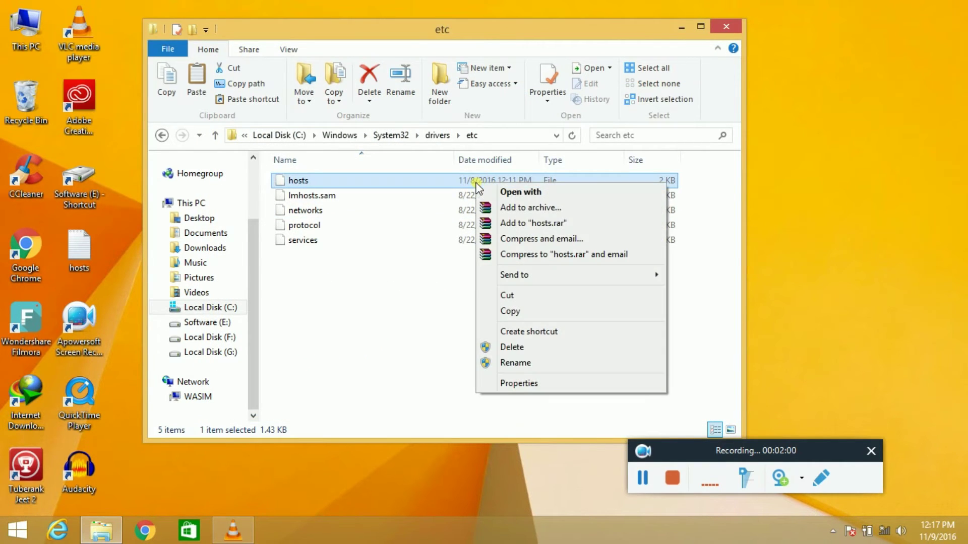
pyautogui.click(502, 191)
pyautogui.click(439, 255)
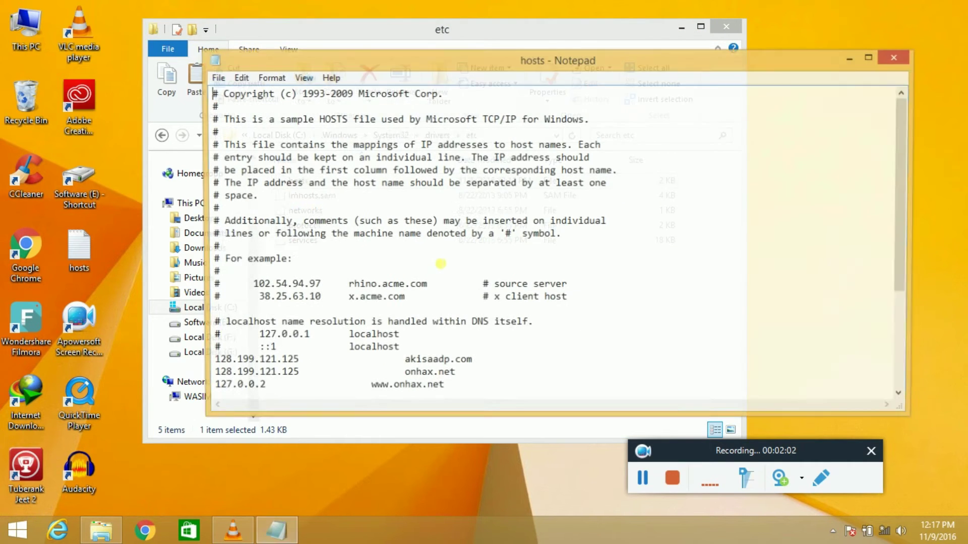
# - Review the entries in the original hosts file from start to end, and close it
pyautogui.click(907, 362)
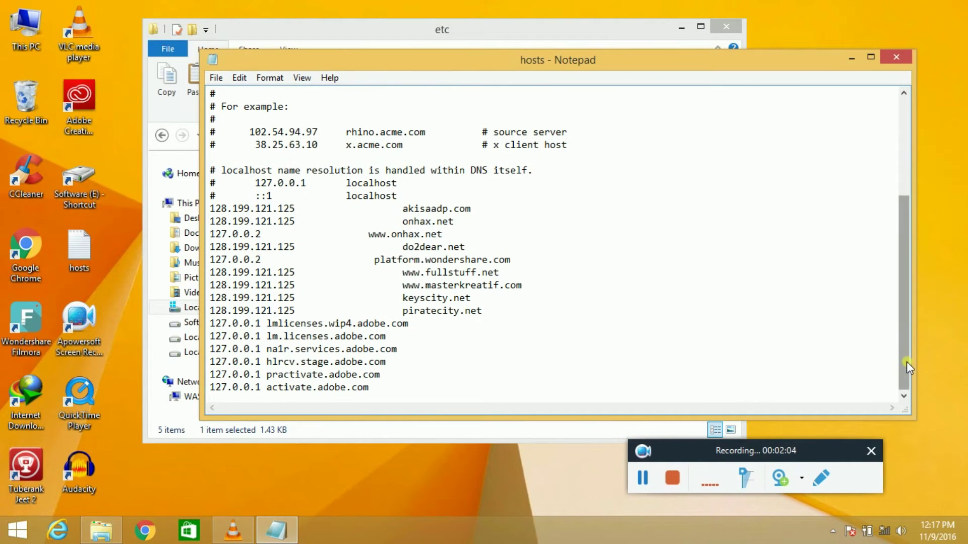
pyautogui.moveTo(905, 368); pyautogui.dragTo(904, 220)
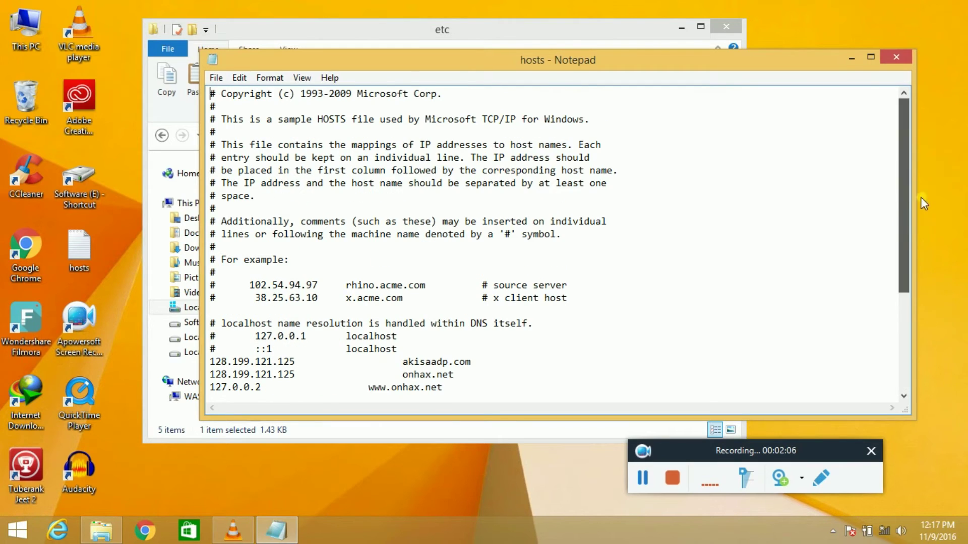
pyautogui.click(890, 55)
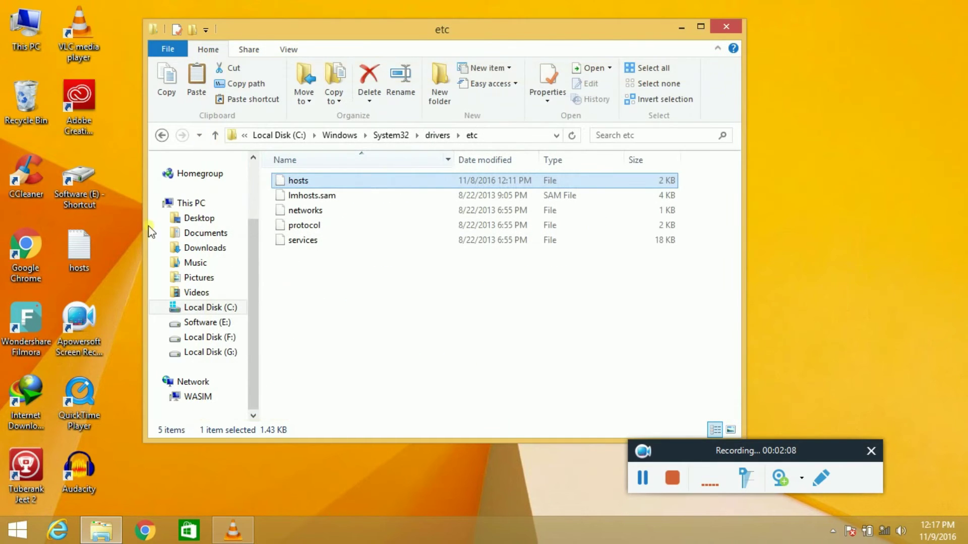
# - Open the desktop copy of hosts, check the lines at the end of the file, and close it
pyautogui.doubleClick(90, 248)
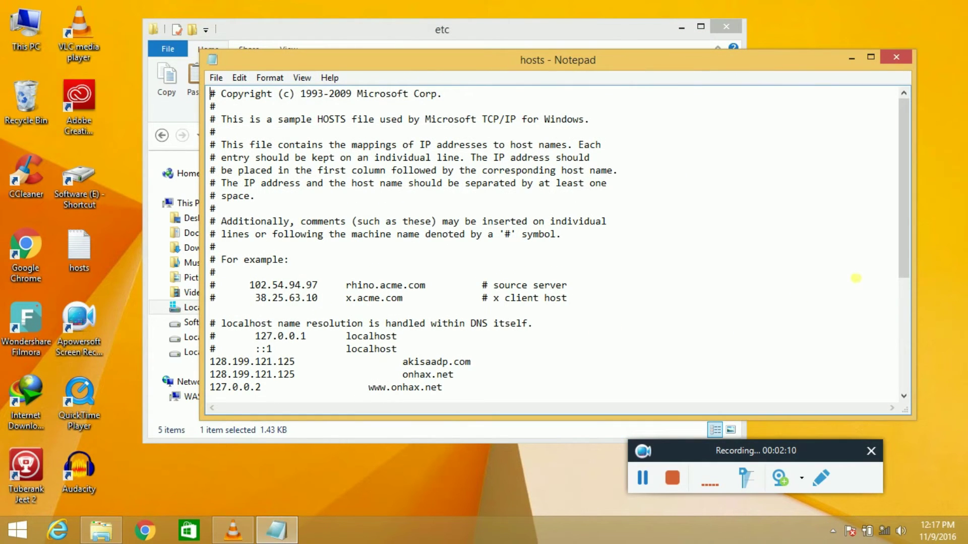
pyautogui.click(906, 246)
pyautogui.click(908, 379)
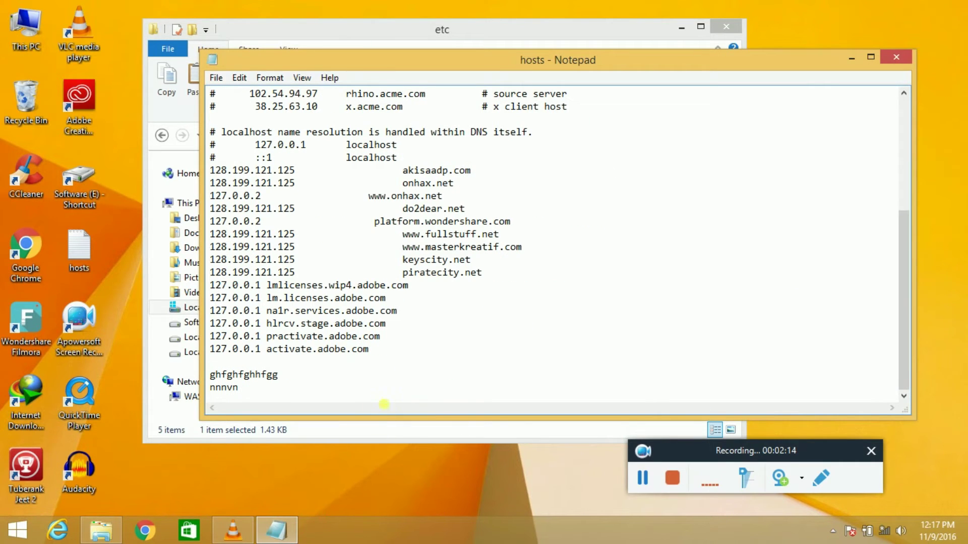
pyautogui.click(897, 57)
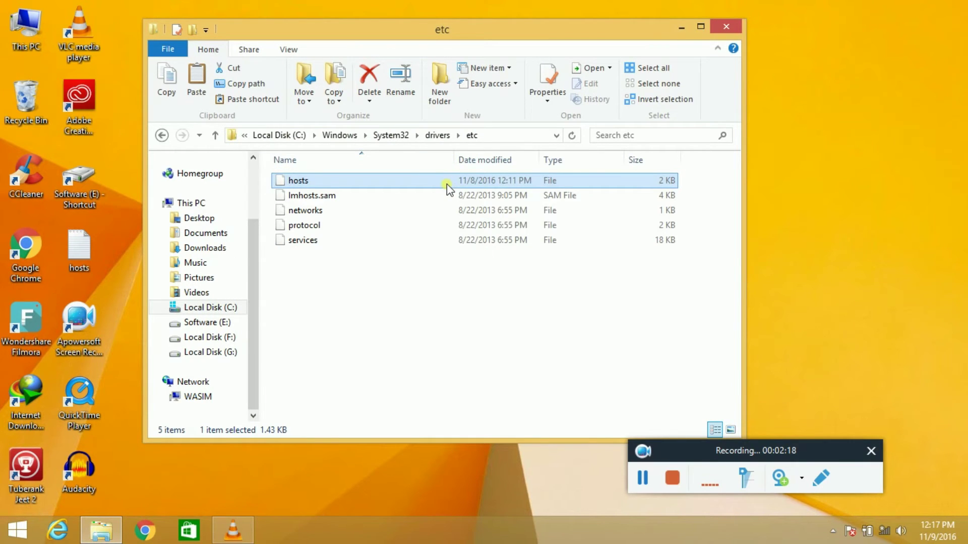
# - Back up the original hosts file by copying it from the etc folder to Local Disk (F:)
pyautogui.rightClick(447, 185)
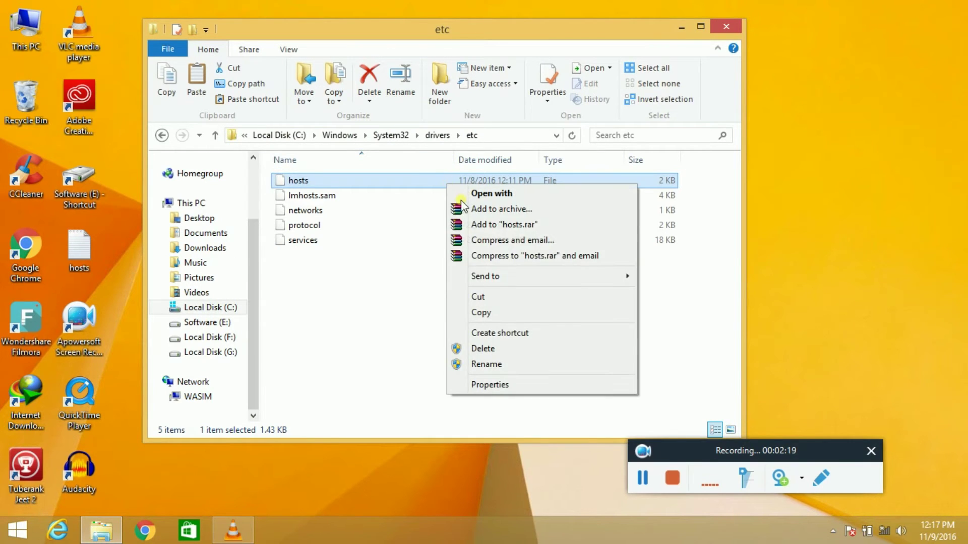
pyautogui.click(474, 313)
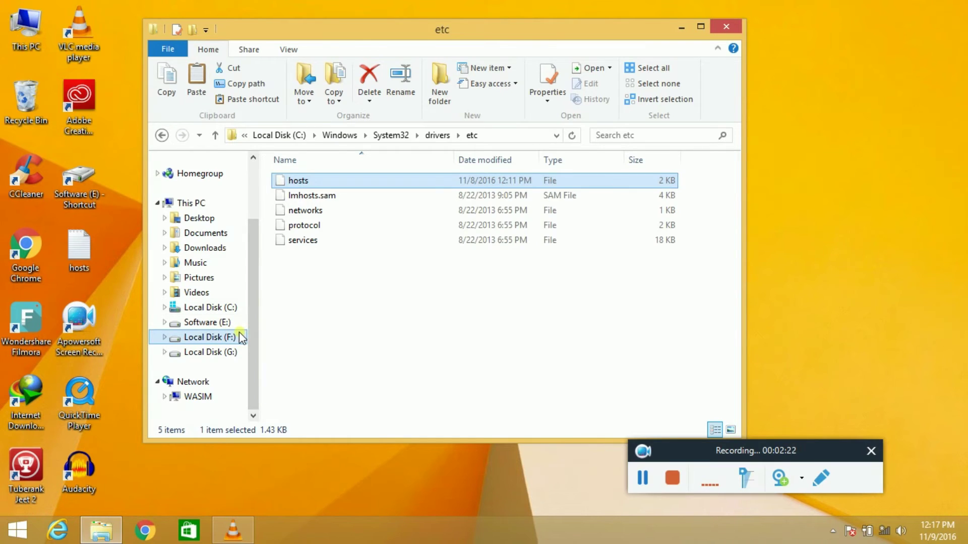
pyautogui.click(210, 337)
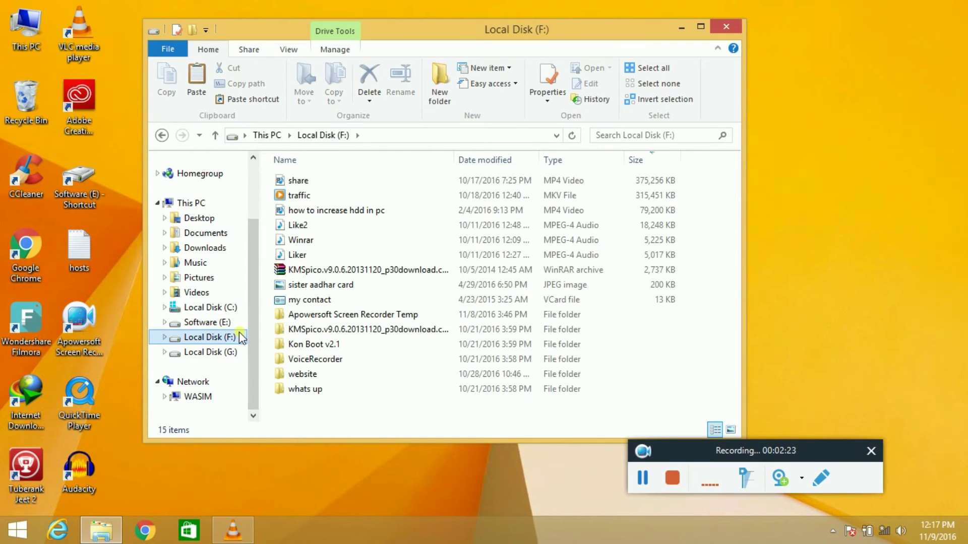
pyautogui.rightClick(307, 411)
pyautogui.click(334, 306)
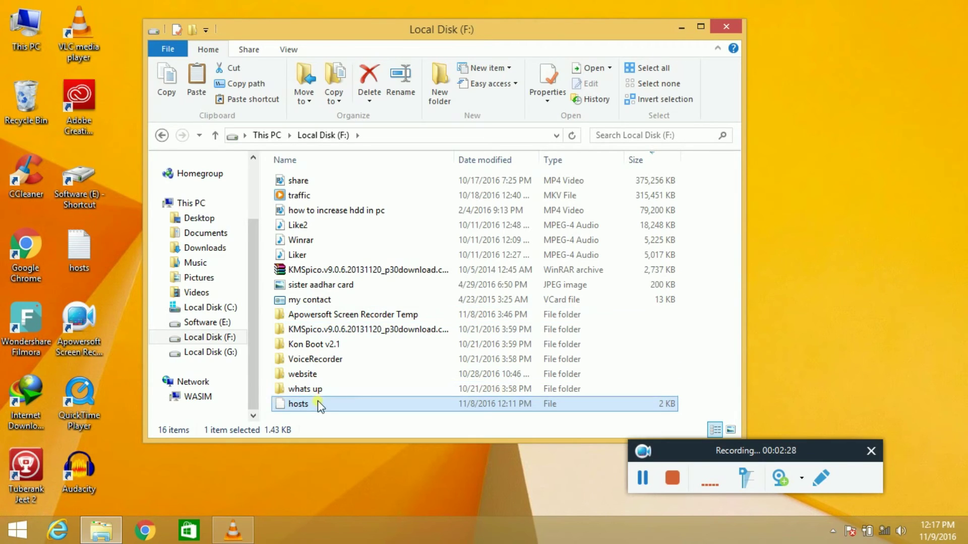
# - Turn off "Hide extensions for known file types" in the Control Panel's Folder Options and apply the change
pyautogui.click(75, 269)
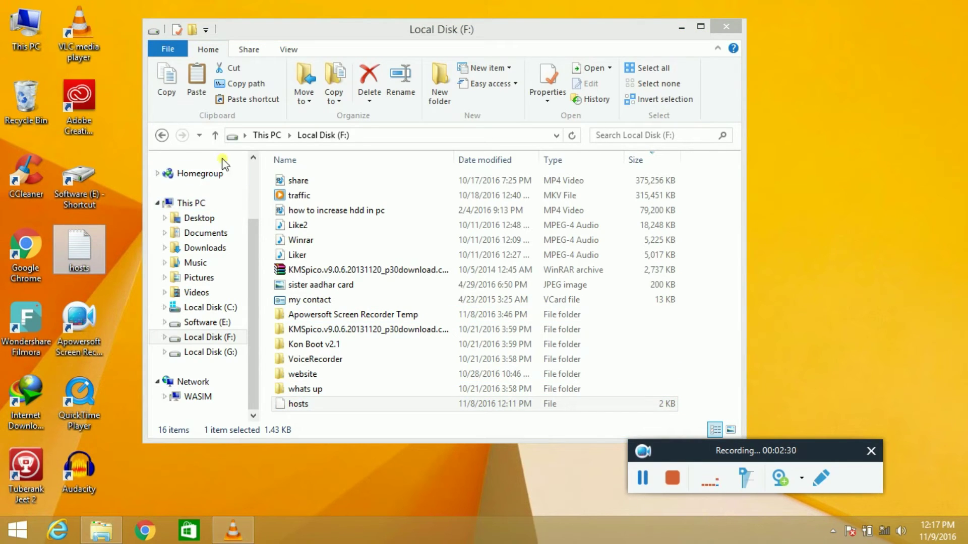
pyautogui.click(259, 136)
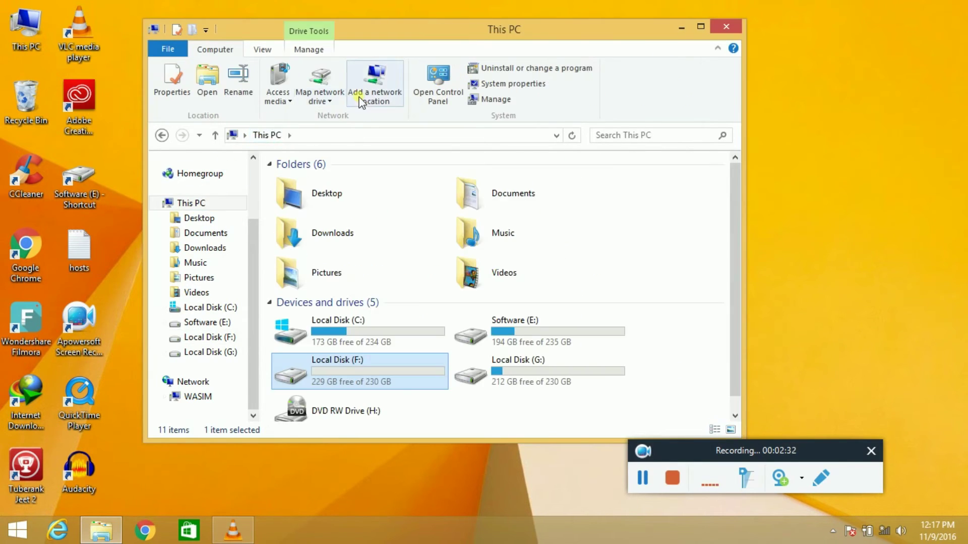
pyautogui.click(431, 83)
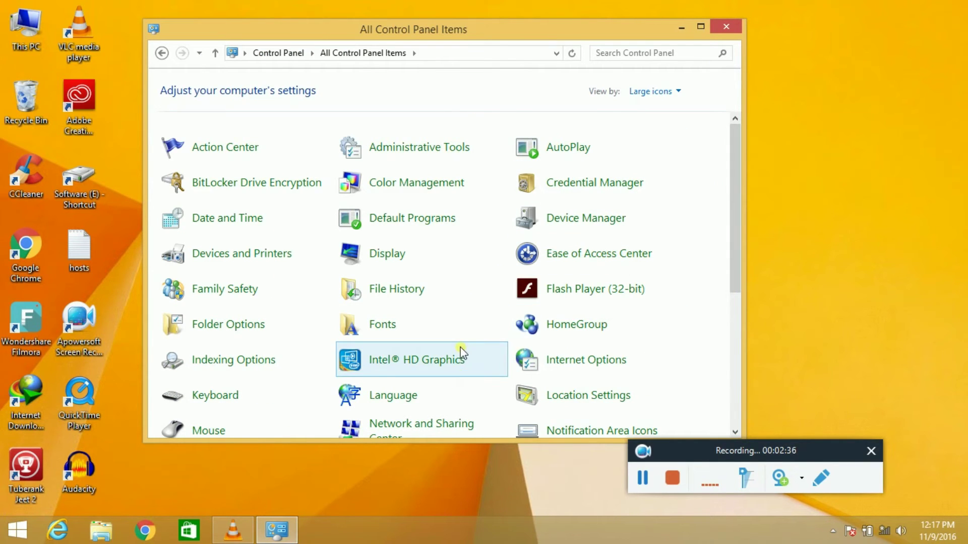
pyautogui.click(250, 333)
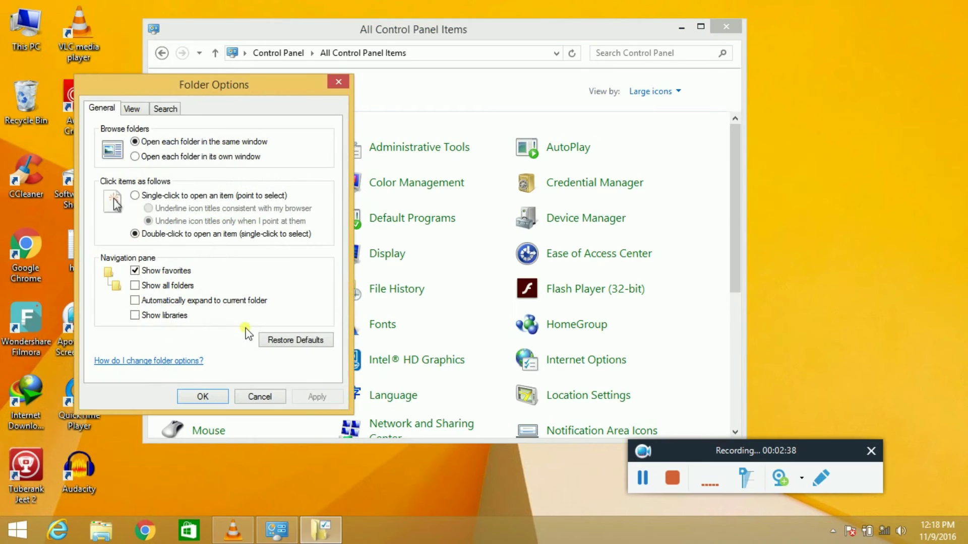
pyautogui.click(131, 108)
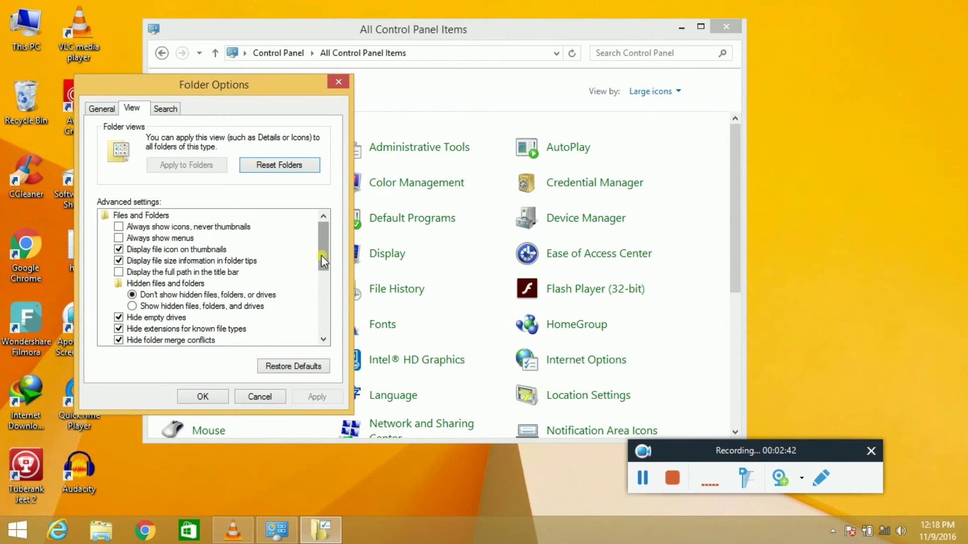
pyautogui.moveTo(321, 255); pyautogui.dragTo(326, 293)
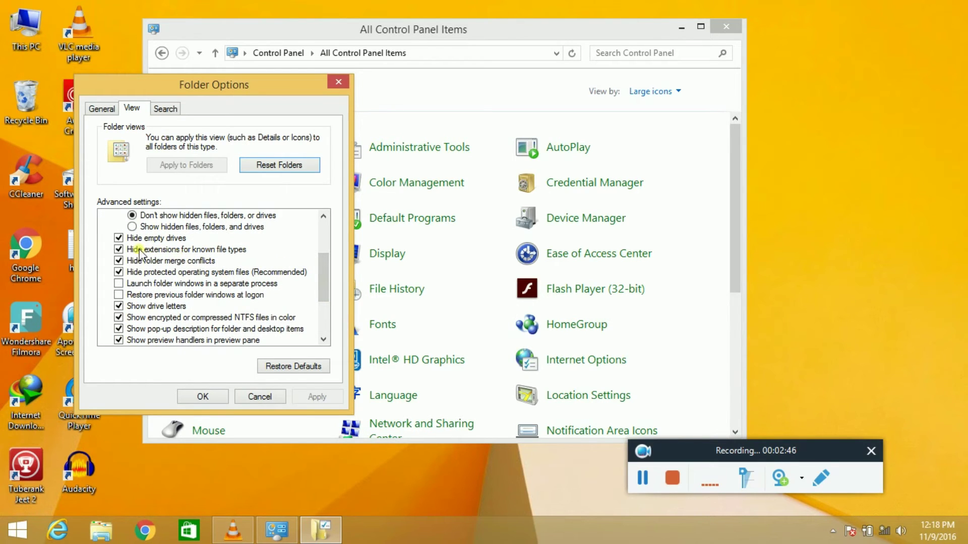
pyautogui.click(212, 250)
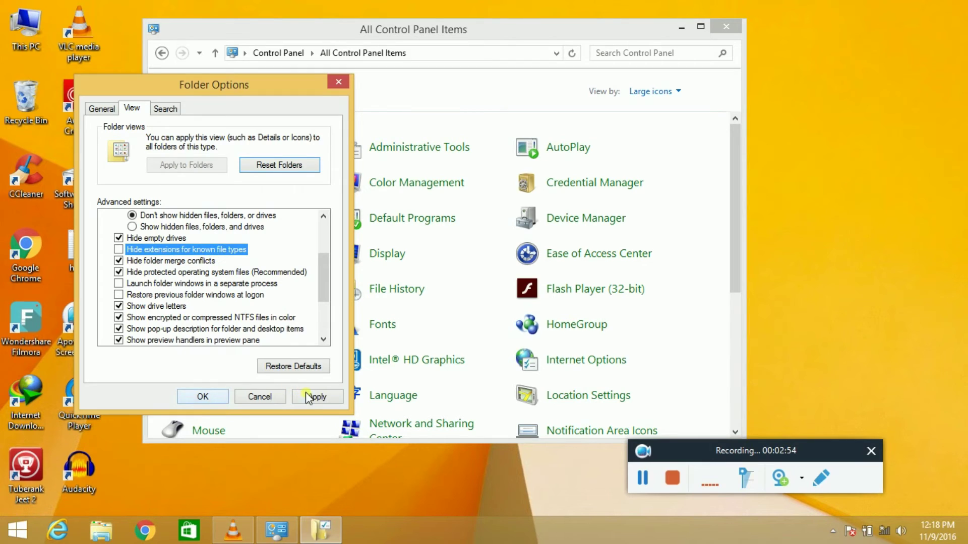
pyautogui.click(306, 393)
pyautogui.click(217, 395)
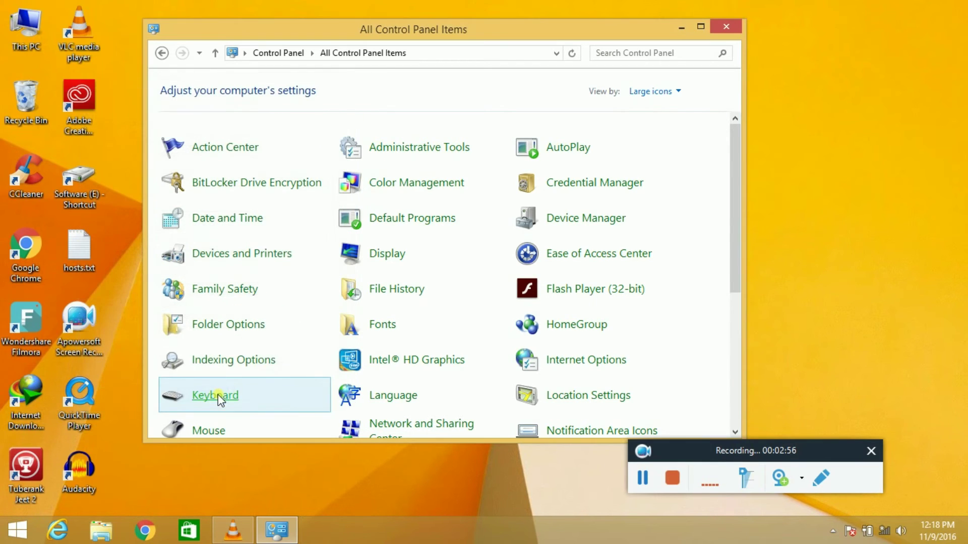
# - Rename the desktop file hosts.txt to hosts, removing its .txt extension, and accept the extension change
pyautogui.click(86, 265)
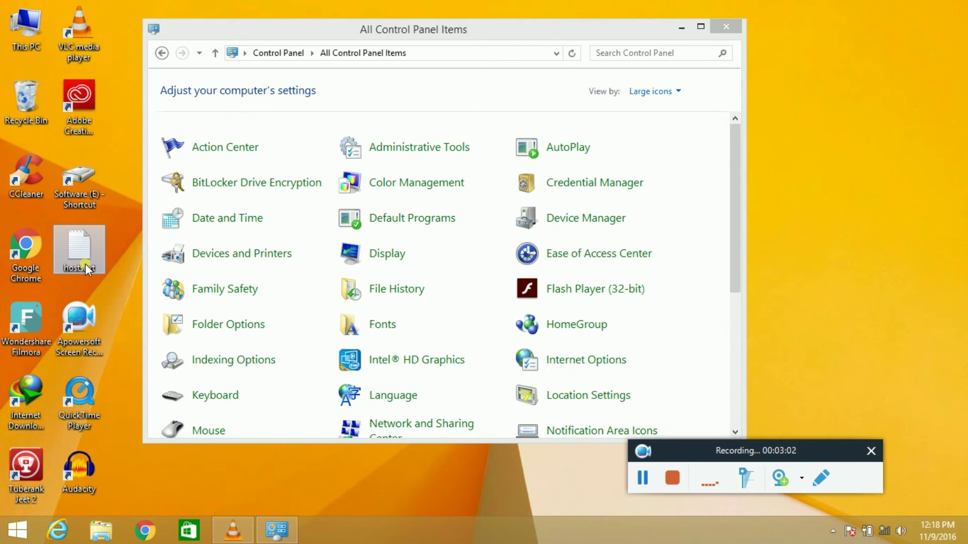
pyautogui.rightClick(85, 264)
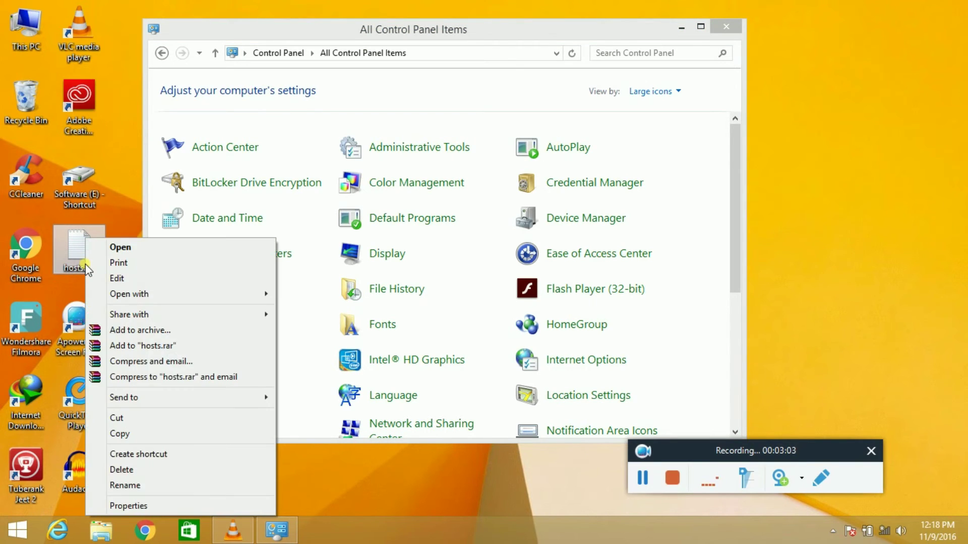
pyautogui.click(129, 486)
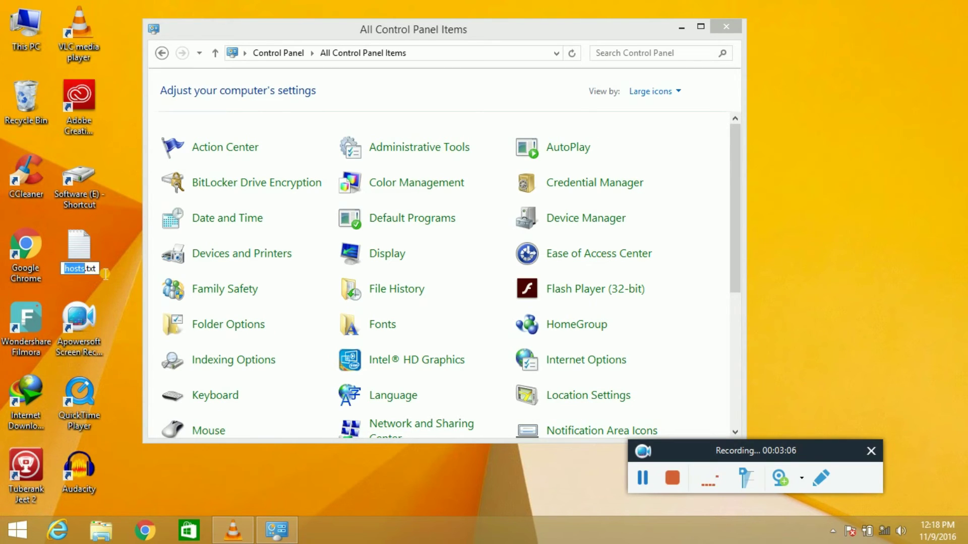
pyautogui.press('End')
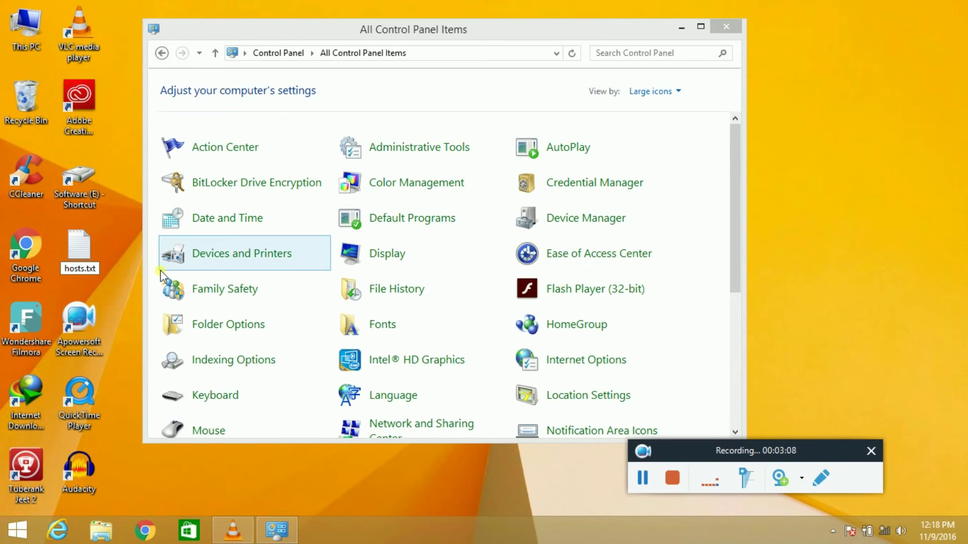
pyautogui.press('BackSpace')
pyautogui.press('BackSpace')
pyautogui.press('BackSpace')
pyautogui.press('BackSpace')
pyautogui.click(100, 234)
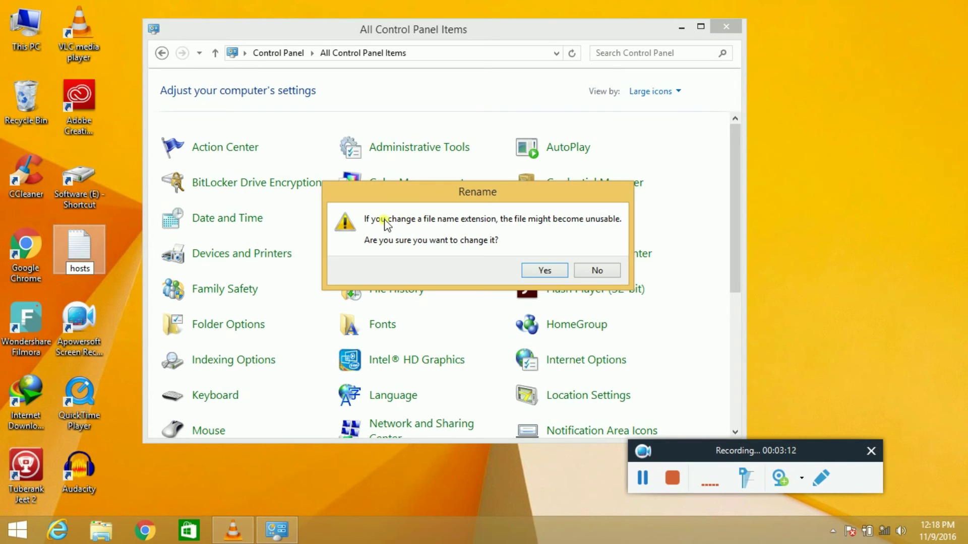
pyautogui.click(536, 267)
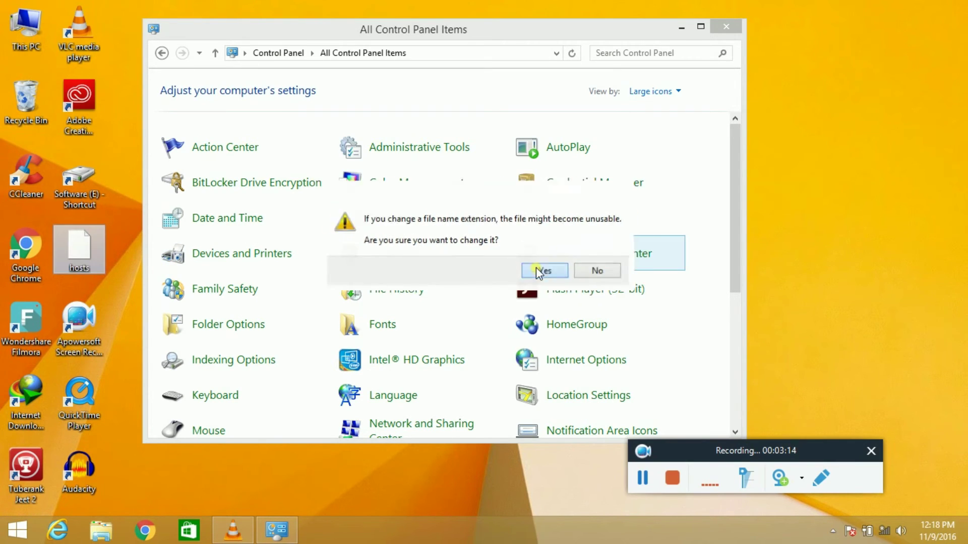
pyautogui.click(128, 253)
# - Copy the desktop hosts file into System32\drivers\etc, replacing the existing file and granting administrator permission
pyautogui.click(71, 250)
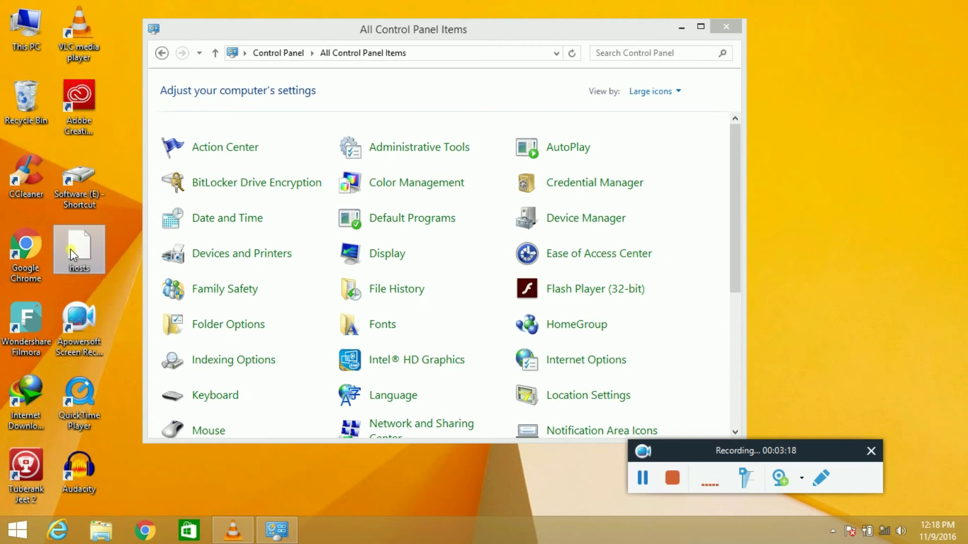
pyautogui.rightClick(72, 252)
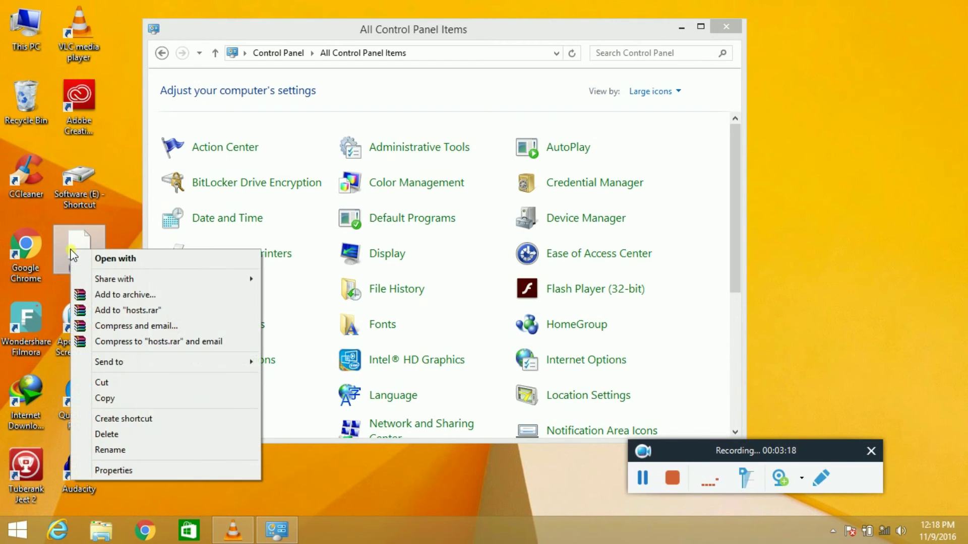
pyautogui.click(99, 400)
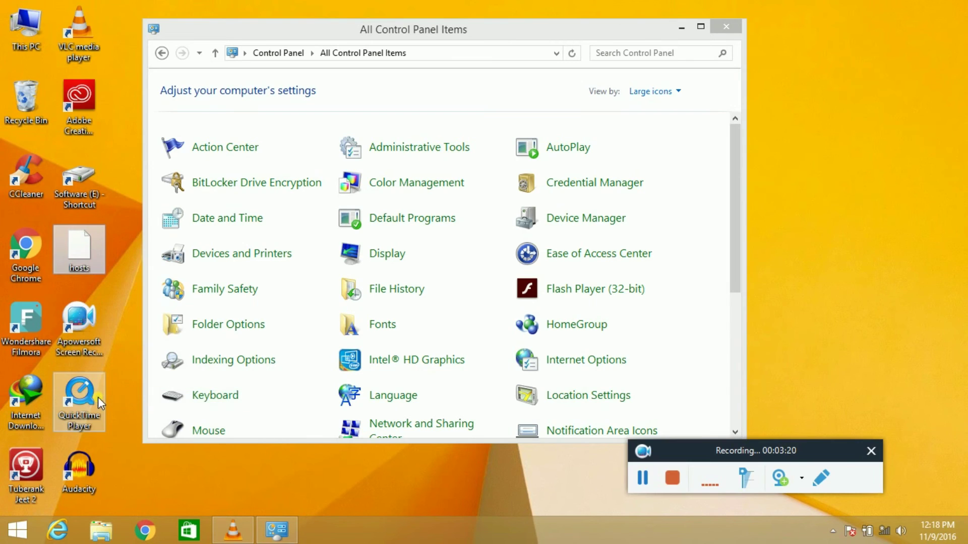
pyautogui.click(165, 55)
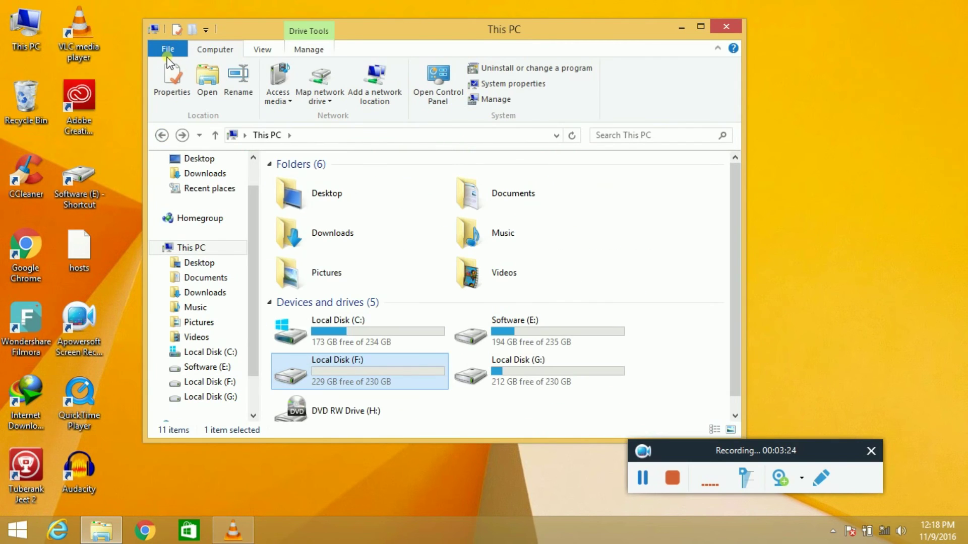
pyautogui.click(159, 138)
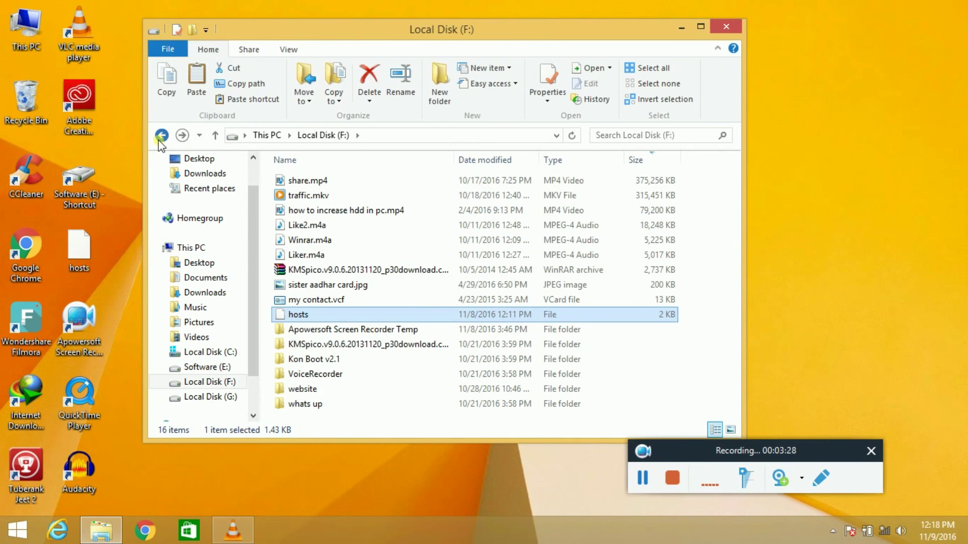
pyautogui.click(160, 138)
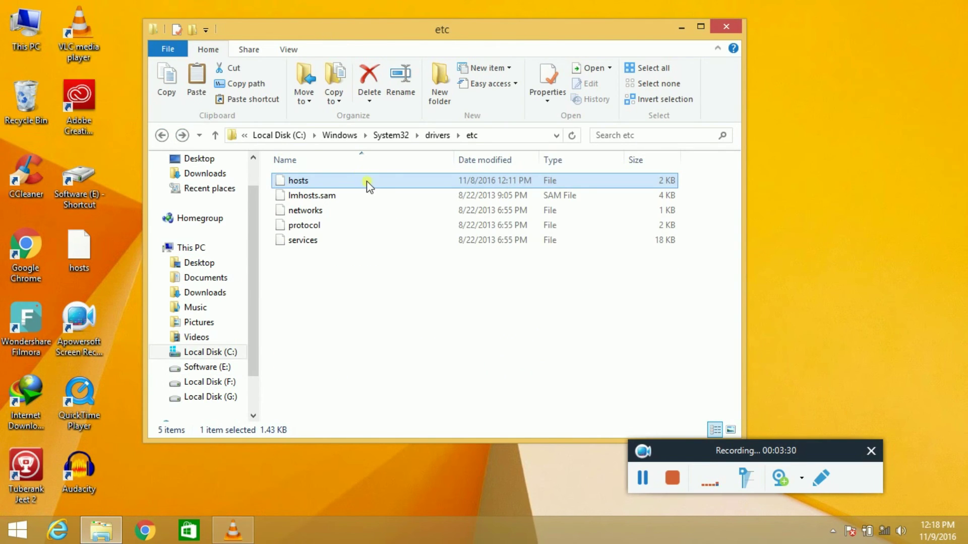
pyautogui.rightClick(387, 311)
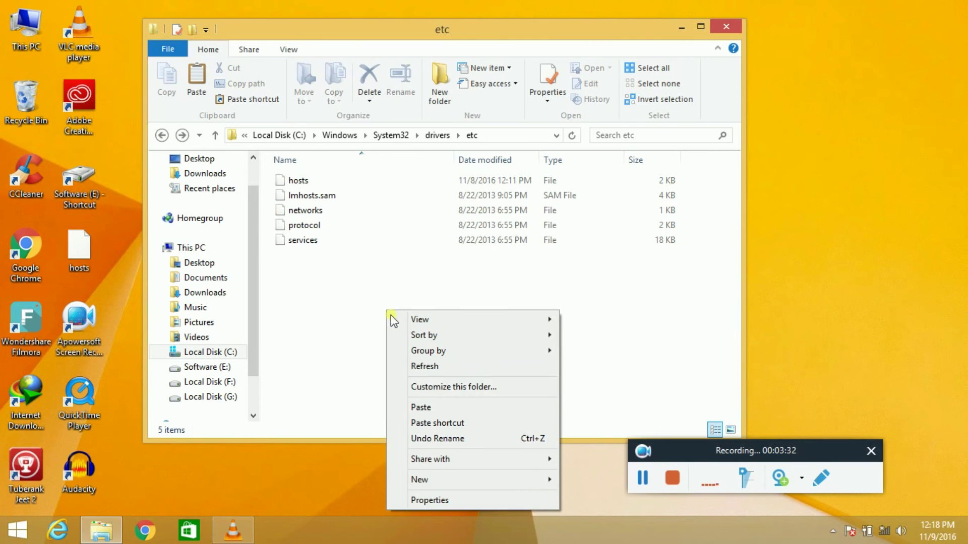
pyautogui.click(432, 407)
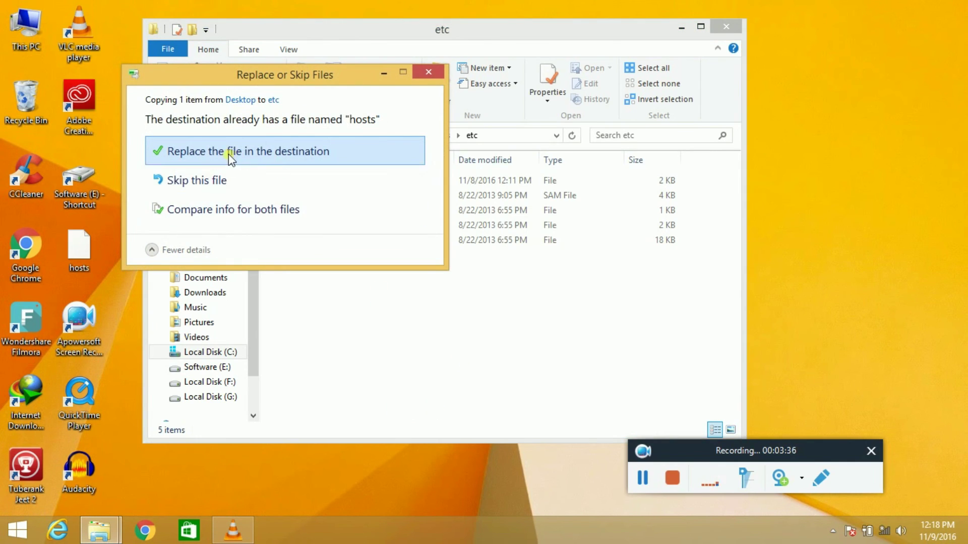
pyautogui.click(284, 150)
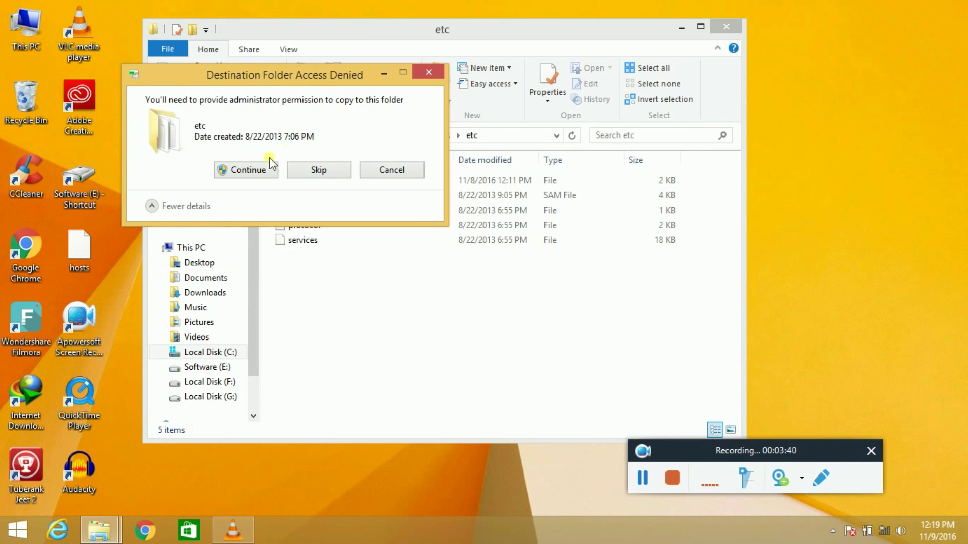
pyautogui.click(263, 166)
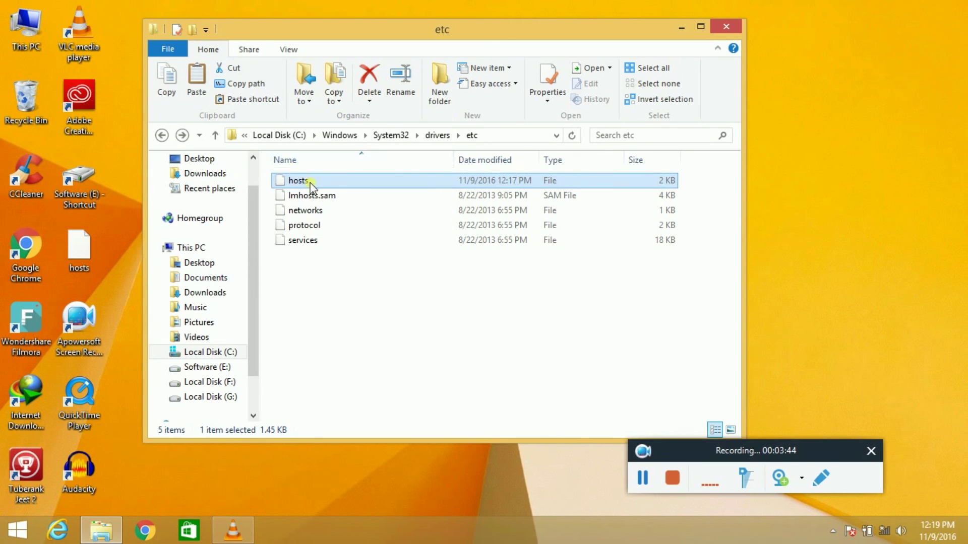
# - Open the replaced hosts file from the etc folder in Notepad, check its contents through to the end, and close it
pyautogui.doubleClick(308, 182)
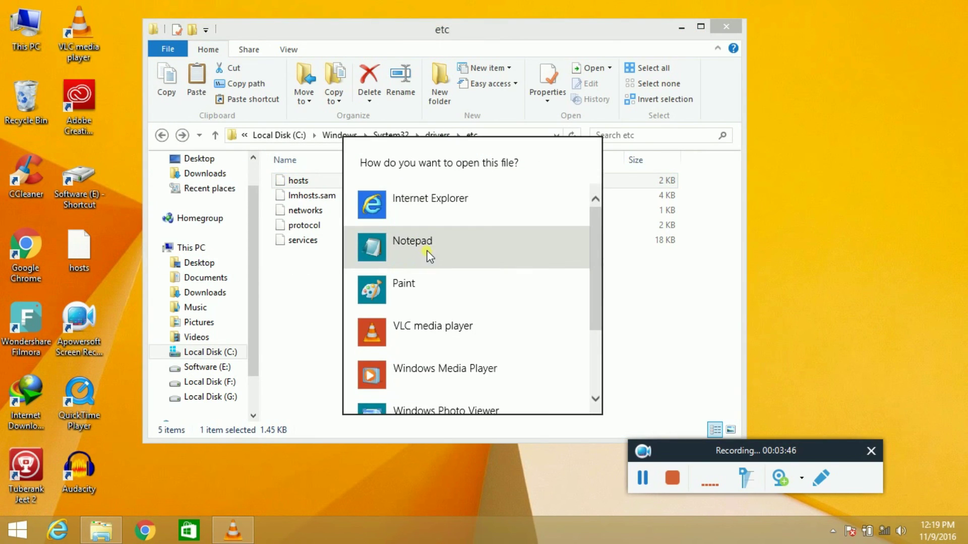
pyautogui.click(428, 255)
pyautogui.click(909, 316)
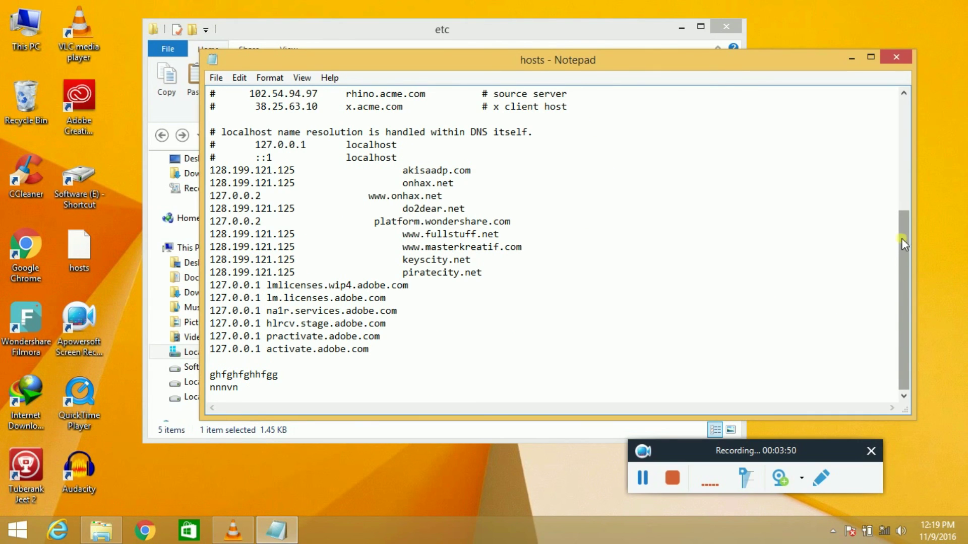
pyautogui.click(900, 116)
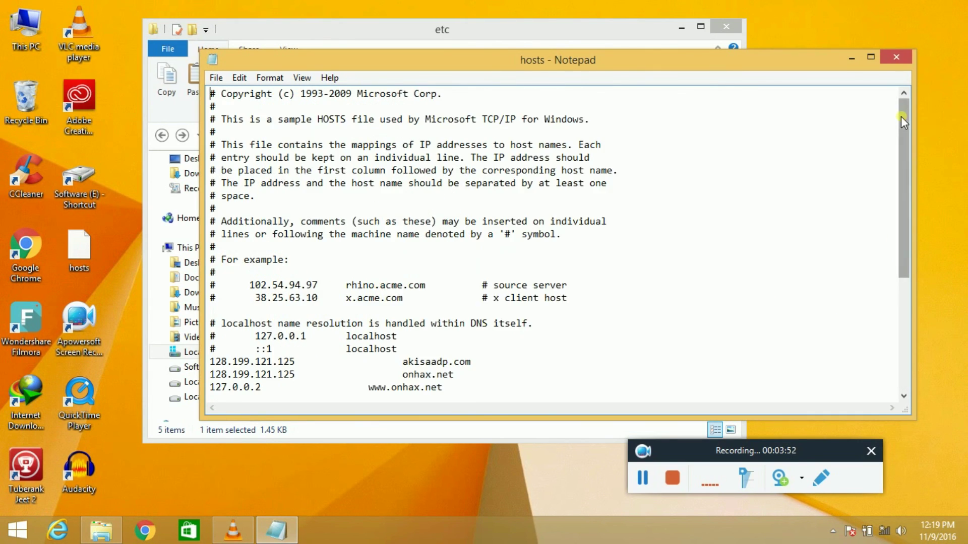
pyautogui.moveTo(904, 104); pyautogui.dragTo(918, 234)
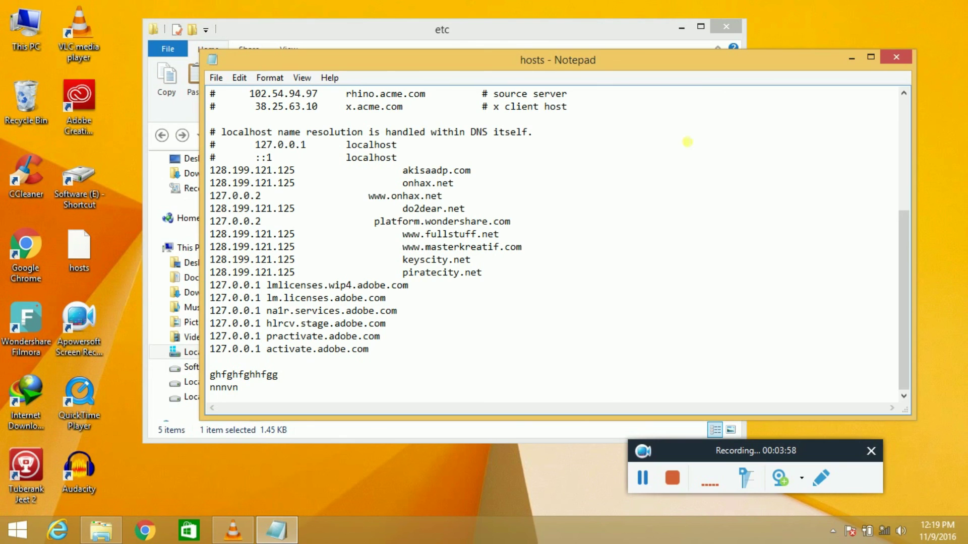
pyautogui.click(895, 59)
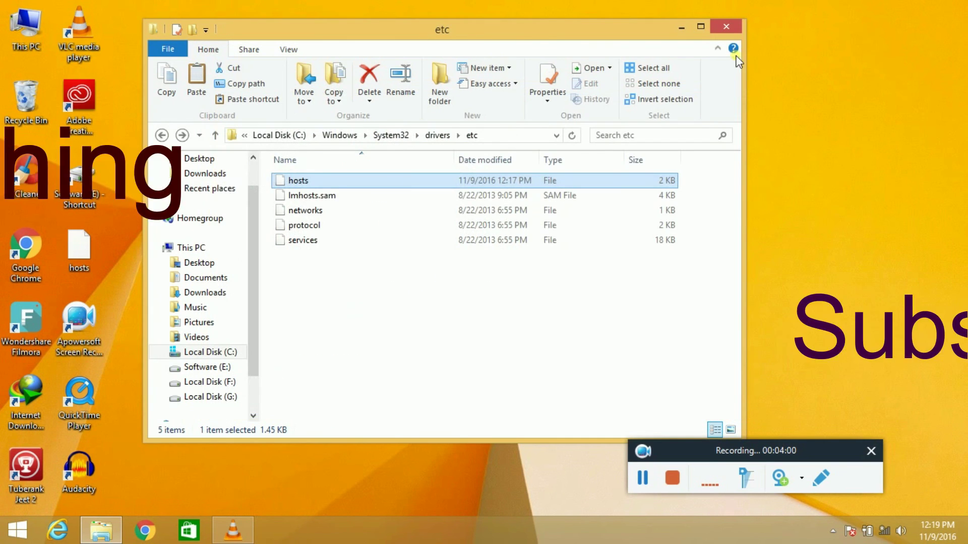